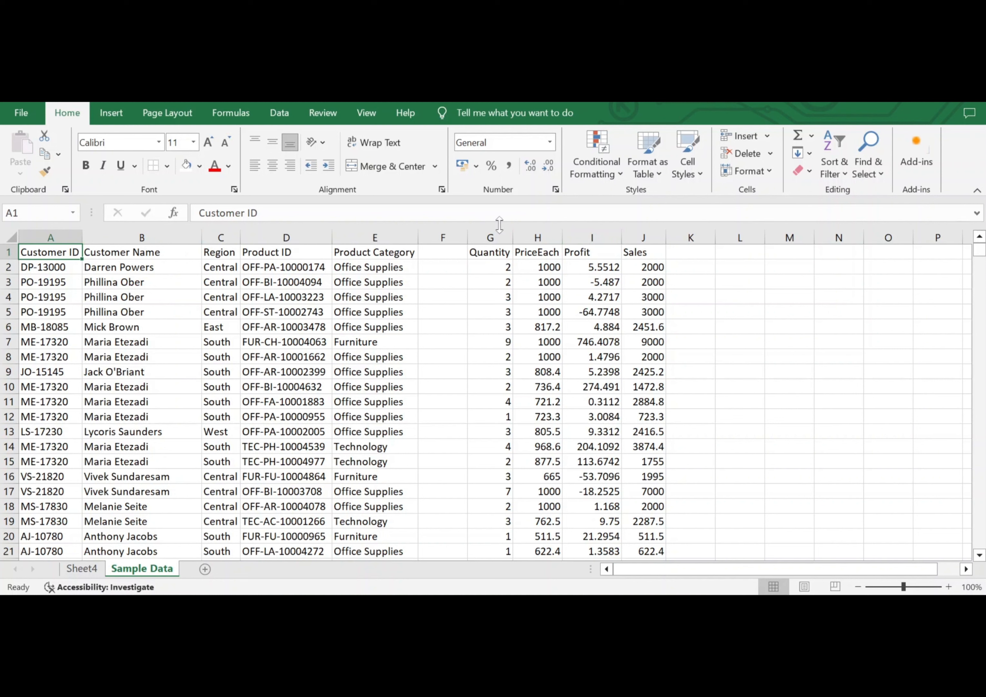
Delete the empty column F between Product Category and Quantity.
{"action": "left_click", "coordinate": [440, 235]}
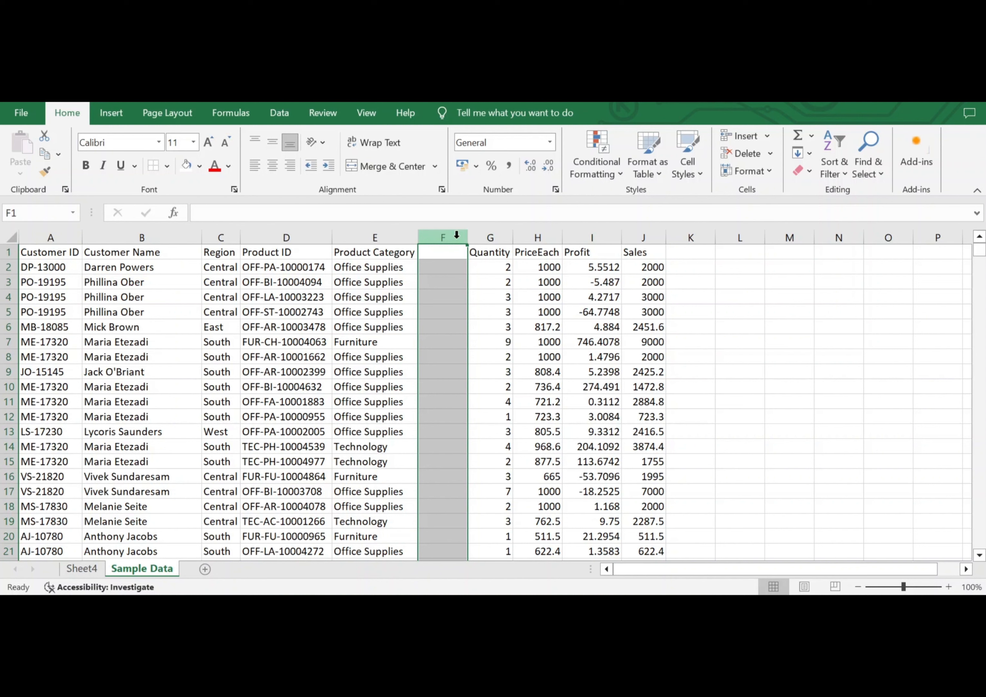
{"action": "right_click", "coordinate": [456, 237]}
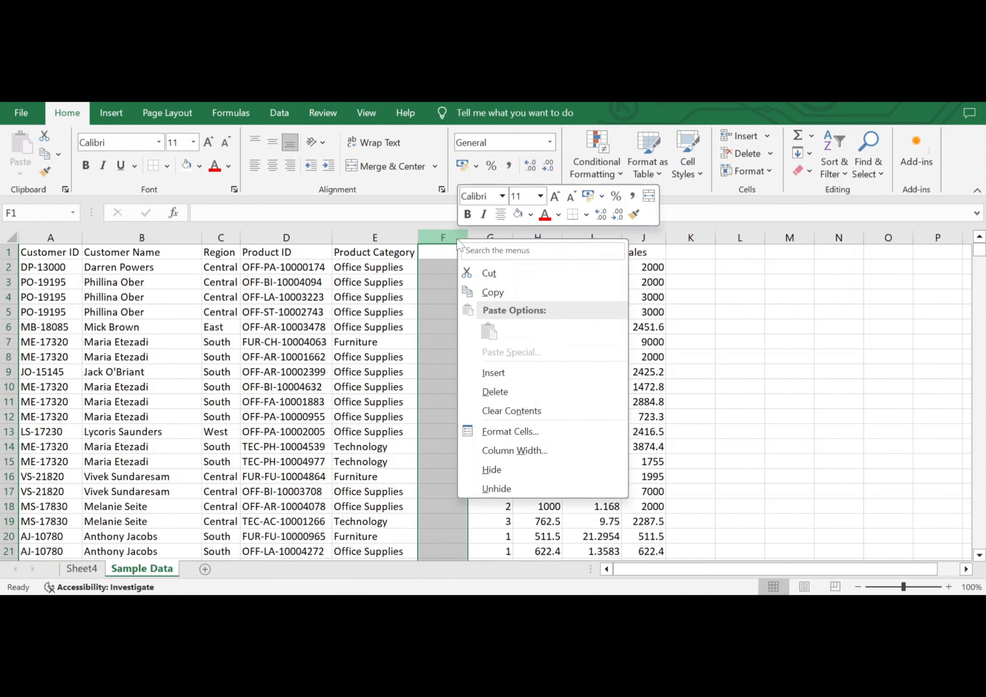
{"action": "left_click", "coordinate": [504, 391]}
{"action": "left_click", "coordinate": [388, 295]}
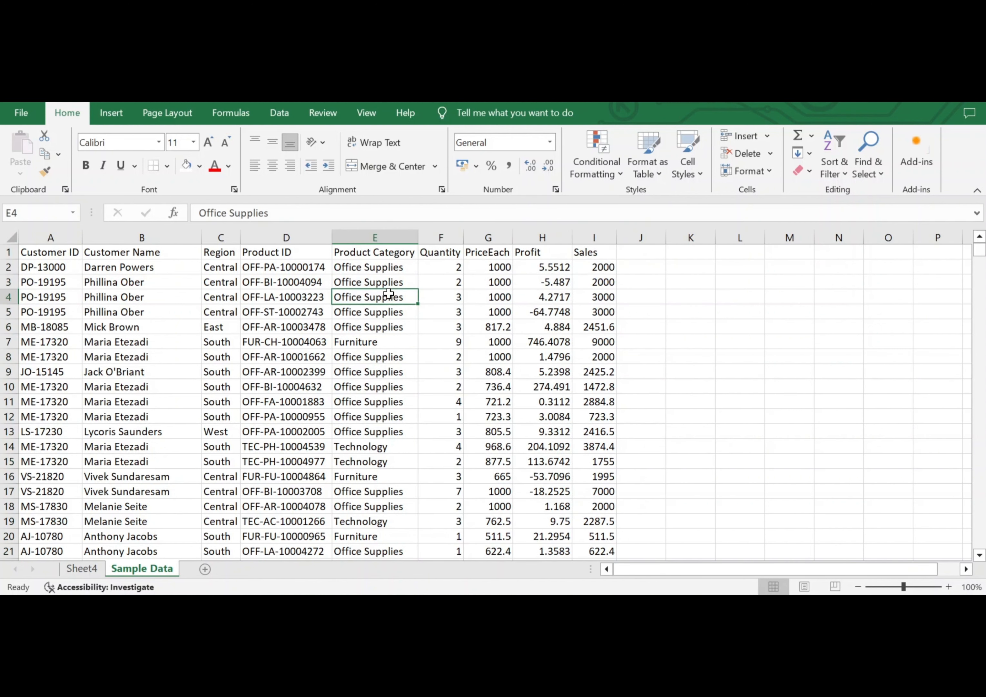
Rename the PriceEach header in the first row to Price.
{"action": "left_click", "coordinate": [3, 253]}
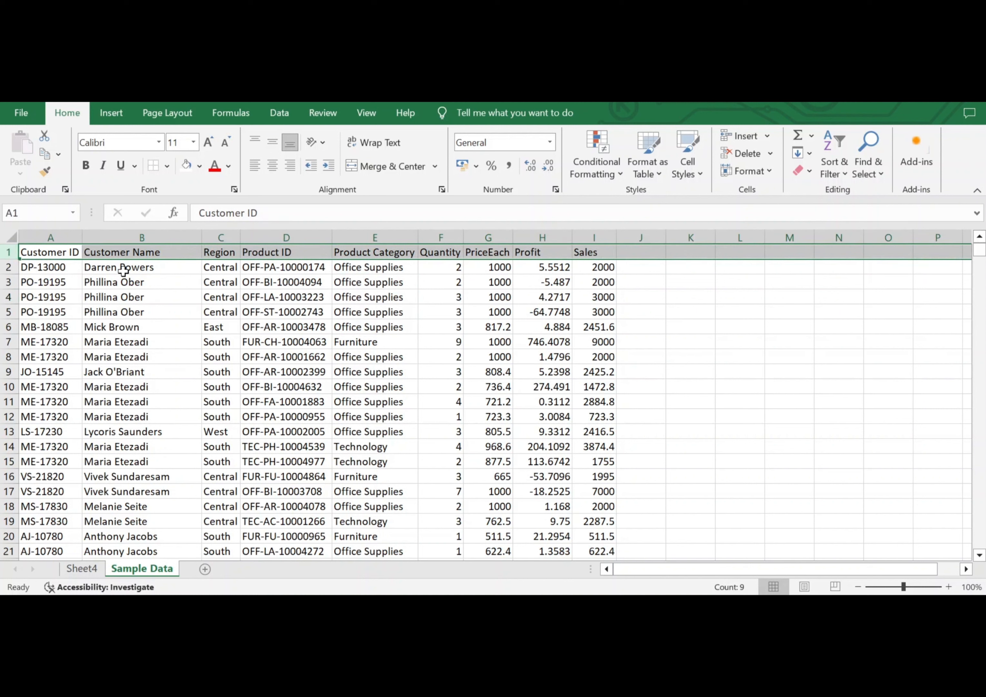
{"action": "left_click", "coordinate": [492, 252]}
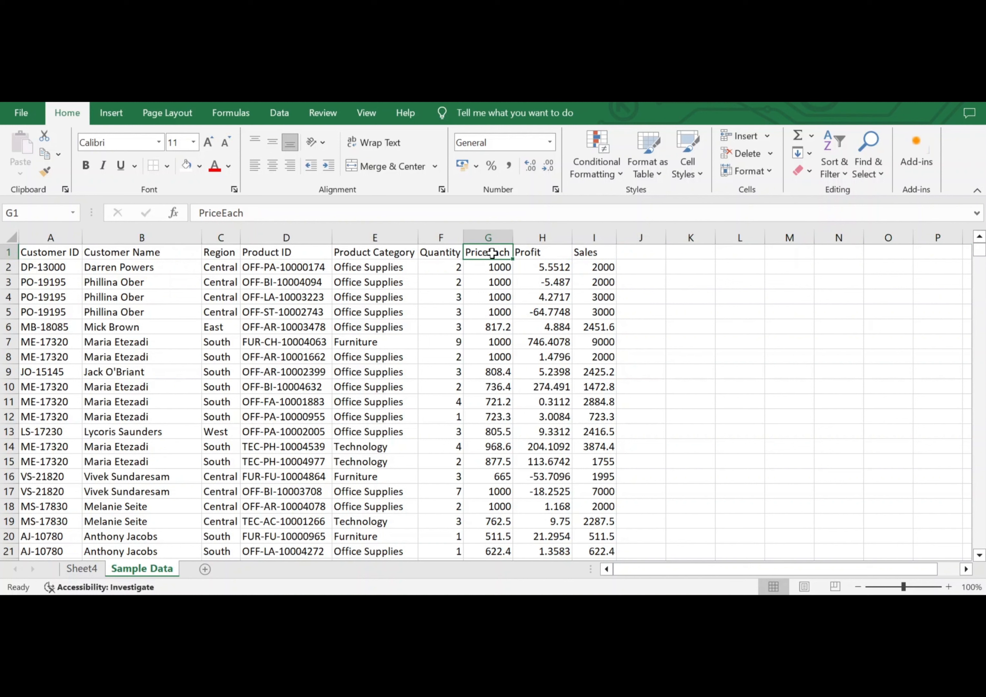
{"action": "type", "text": "P"}
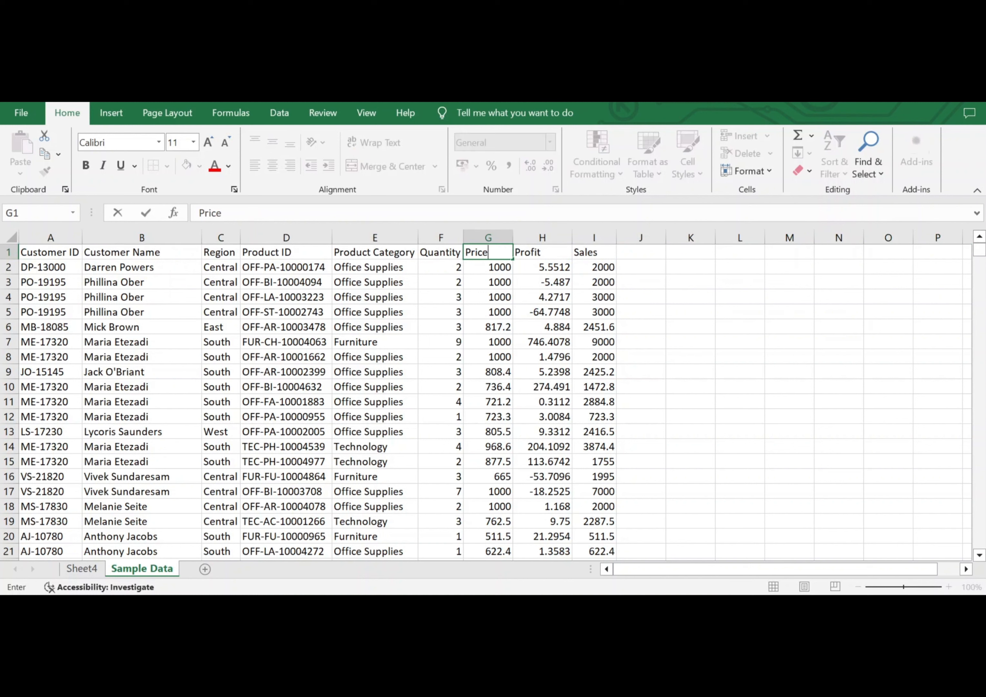
{"action": "key", "text": "Return"}
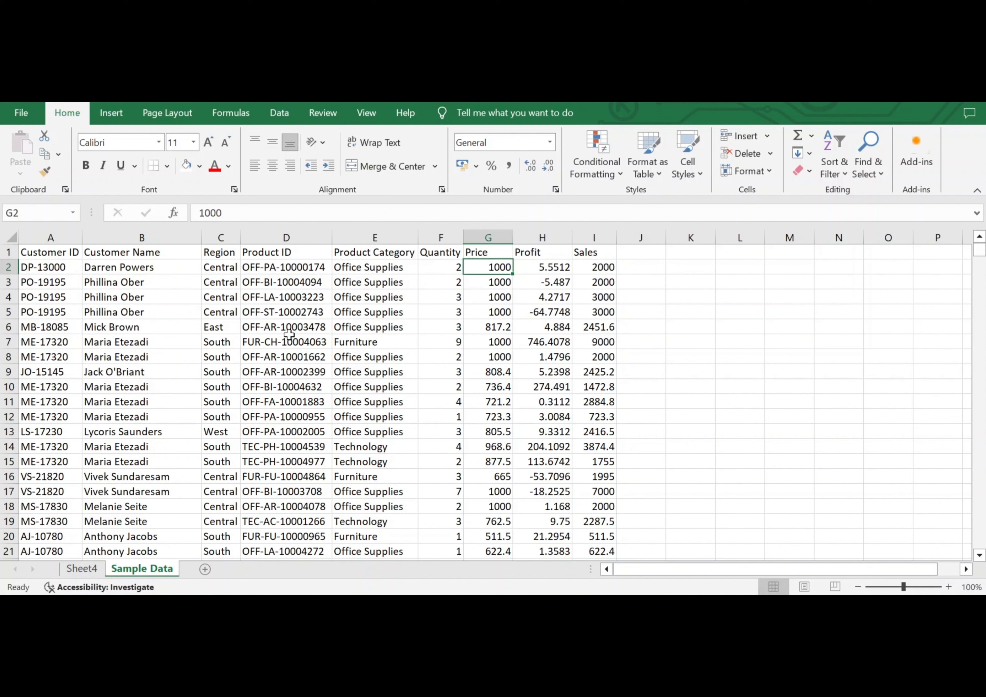
Convert the data range $A$1:$I$518 into a table with headers.
{"action": "left_click", "coordinate": [278, 359]}
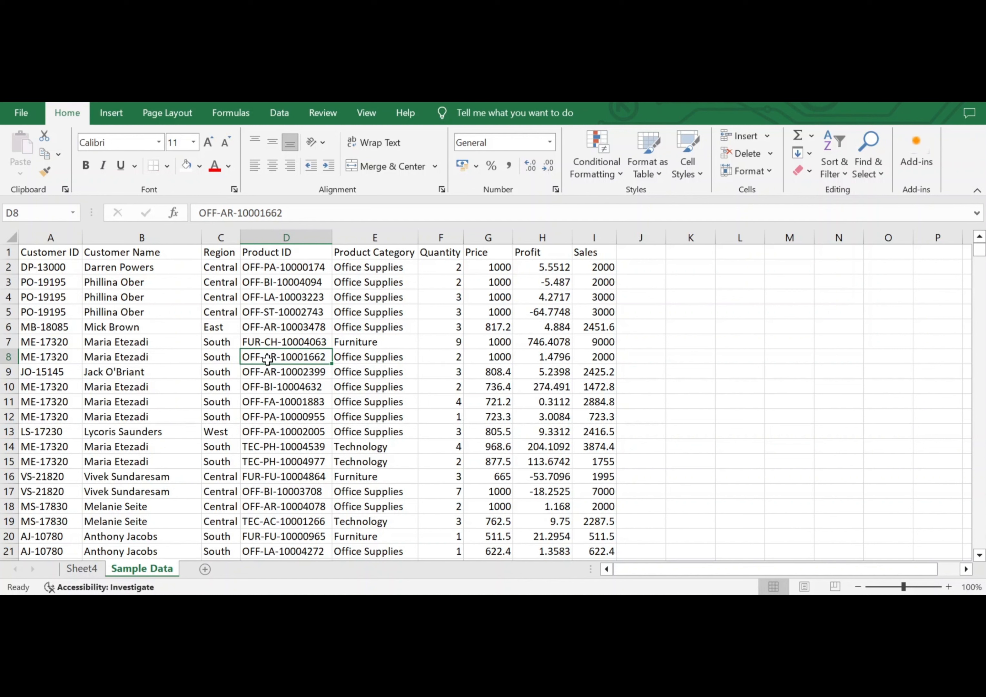
{"action": "left_click", "coordinate": [119, 113]}
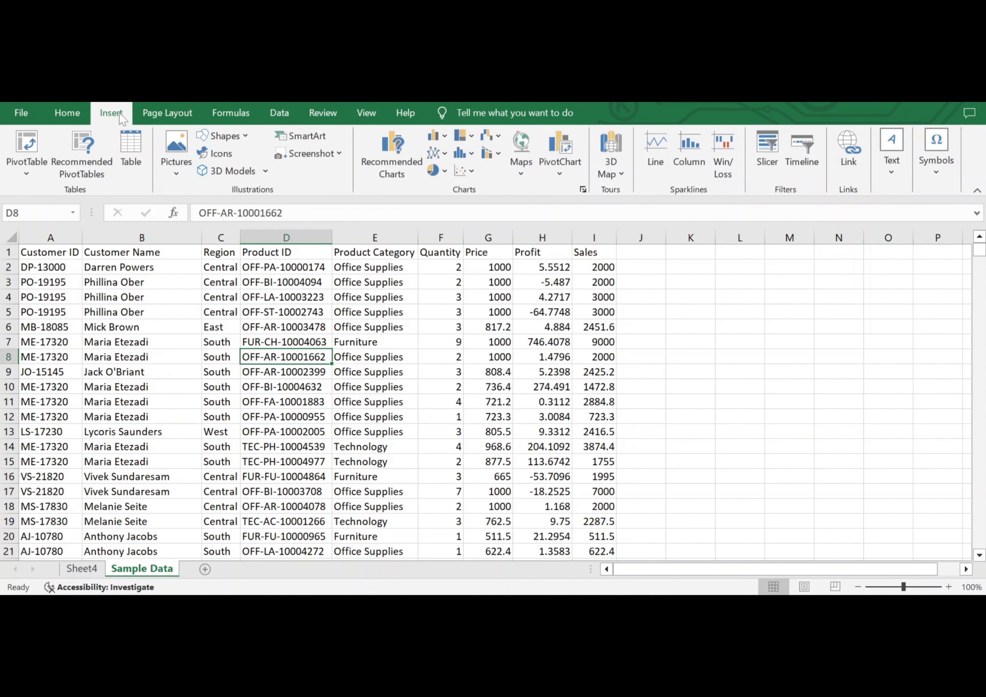
{"action": "left_click", "coordinate": [133, 144]}
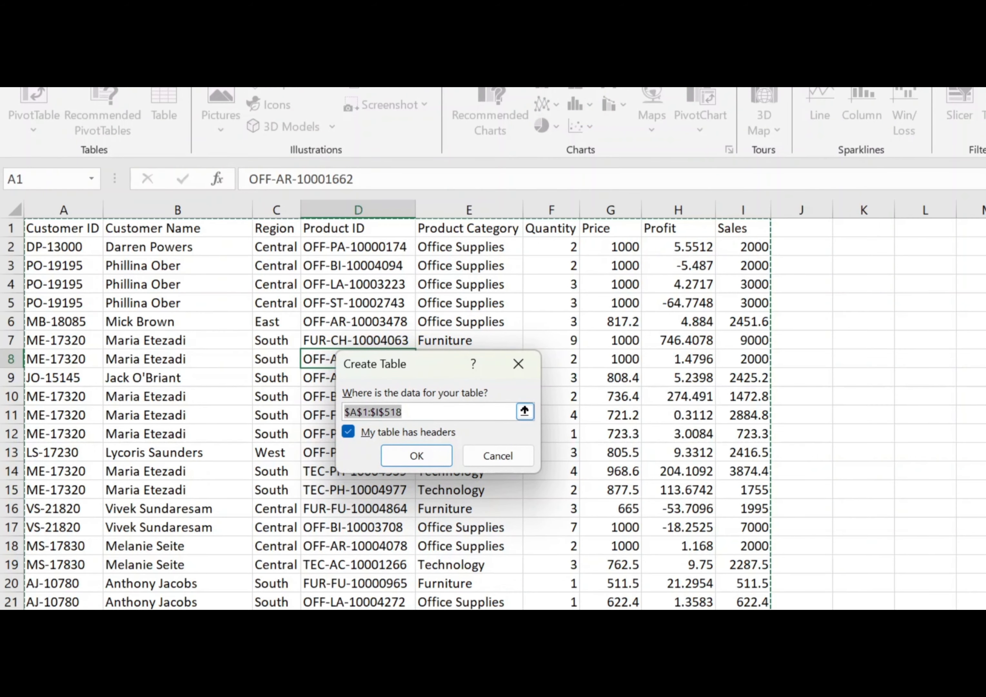
{"action": "left_click_drag", "start_coordinate": [402, 412], "coordinate": [340, 414]}
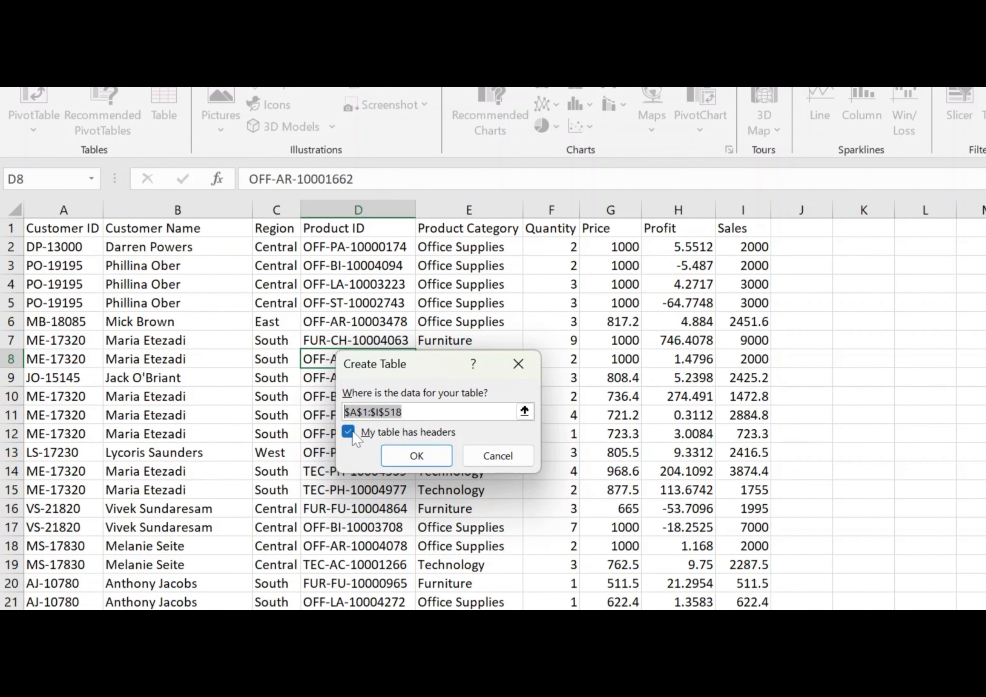
{"action": "left_click", "coordinate": [402, 453]}
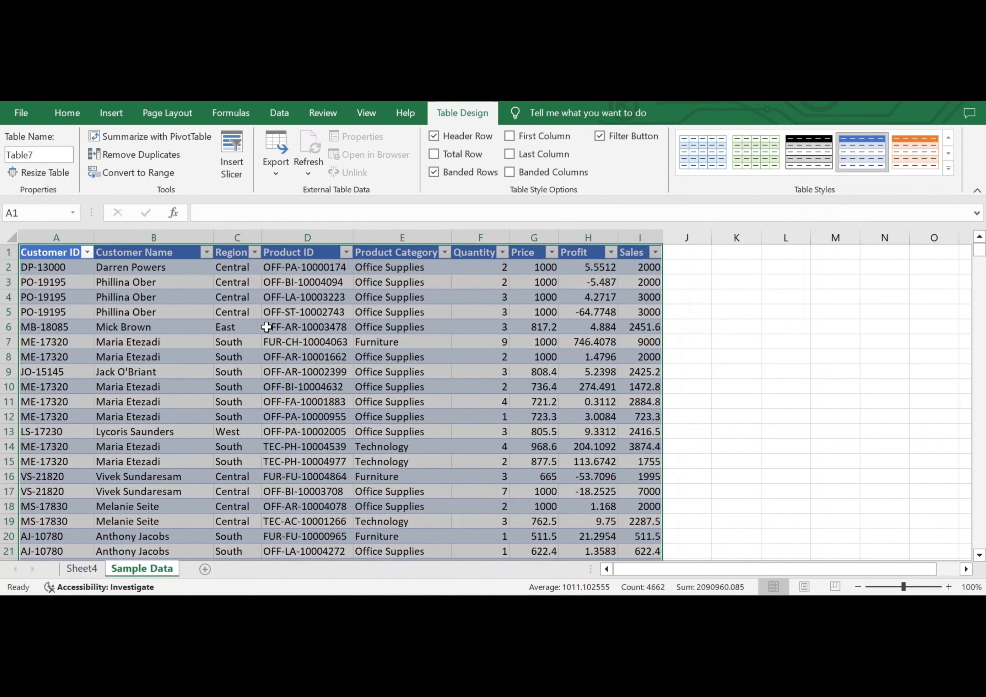
Create a PivotTable from the sales data table on a new worksheet.
{"action": "left_click", "coordinate": [310, 343]}
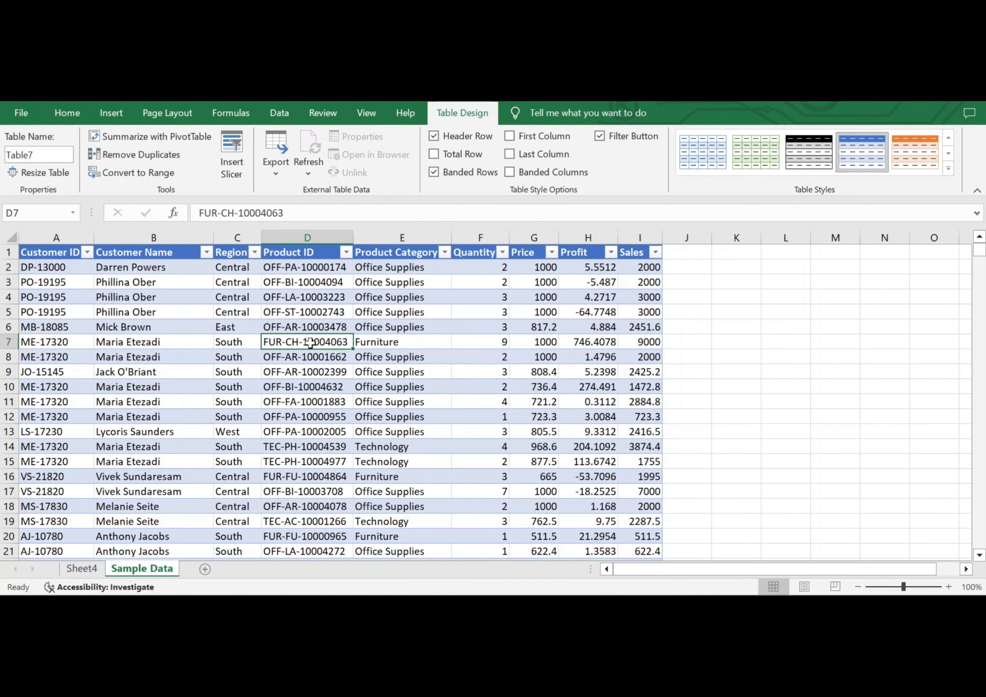
{"action": "left_click", "coordinate": [112, 113]}
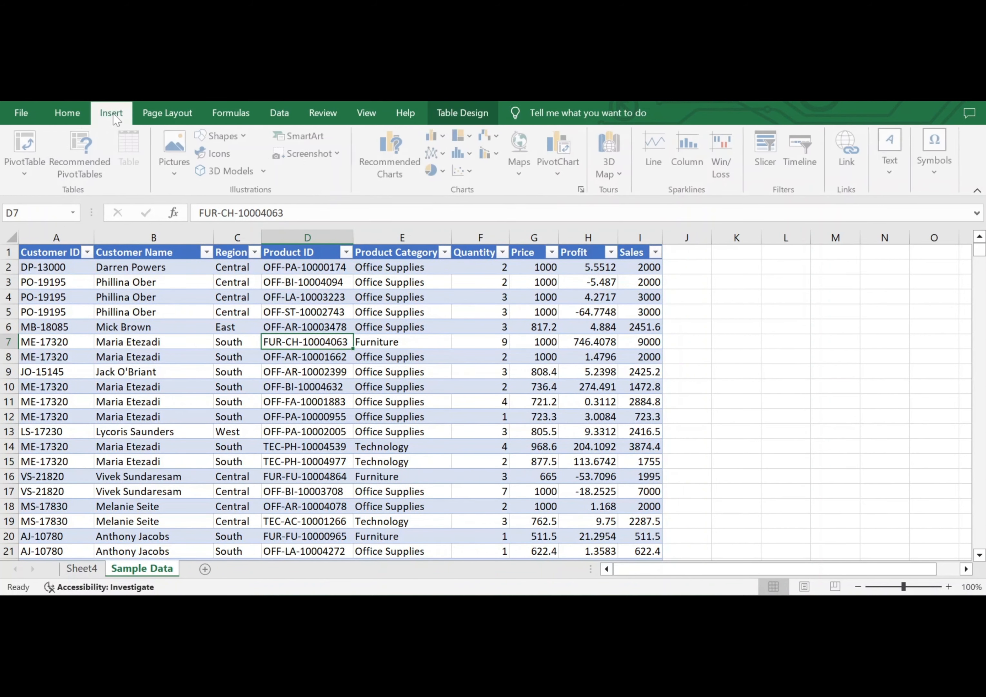
{"action": "left_click", "coordinate": [29, 171]}
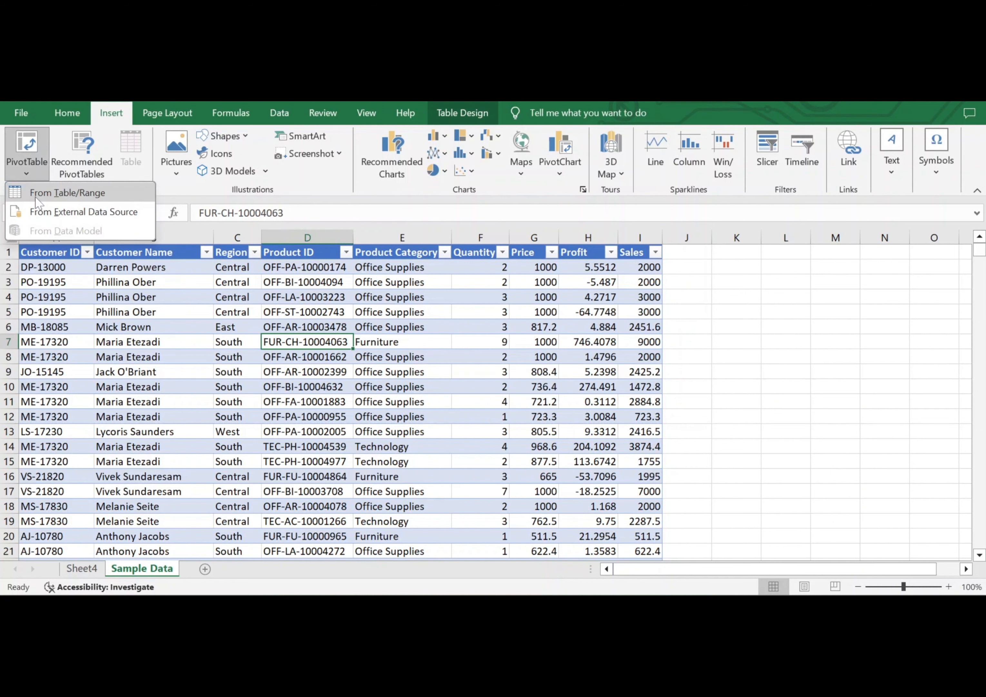
{"action": "left_click", "coordinate": [73, 194]}
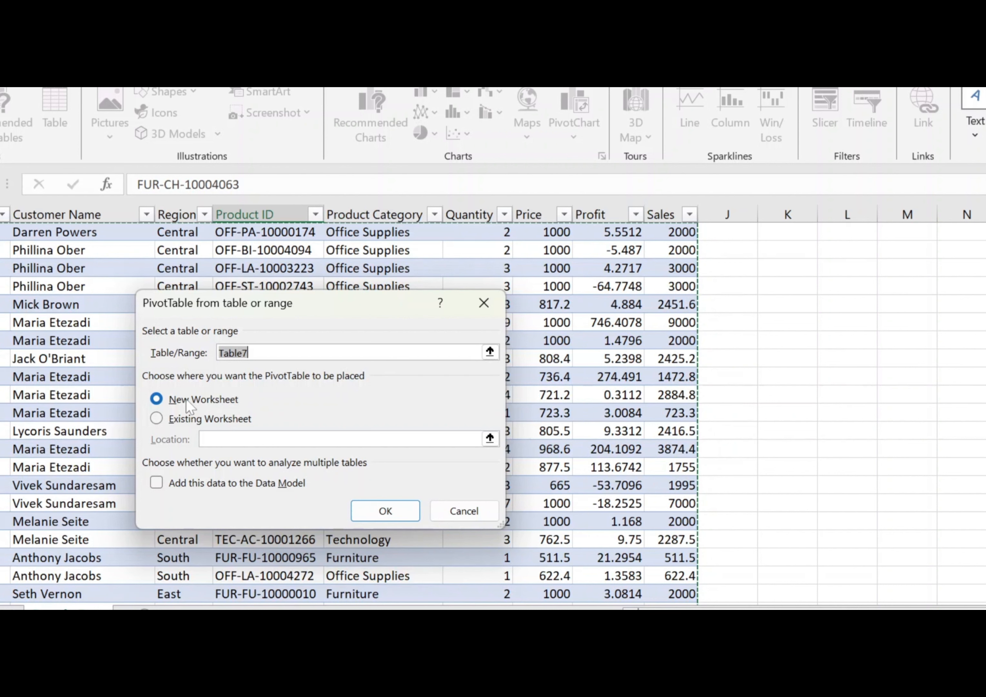
{"action": "left_click", "coordinate": [389, 510]}
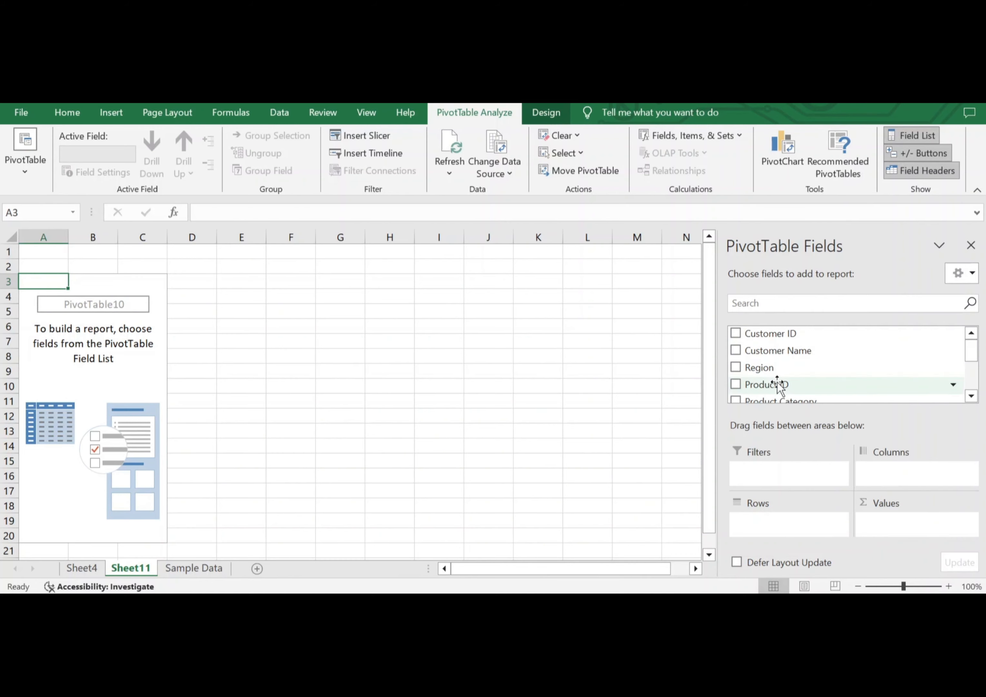
Add Customer ID to the PivotTable rows, with Sales and Quantity as summed values.
{"action": "scroll", "coordinate": [777, 382], "scroll_direction": "down", "scroll_amount": 3}
{"action": "scroll", "coordinate": [776, 384], "scroll_direction": "down", "scroll_amount": 1}
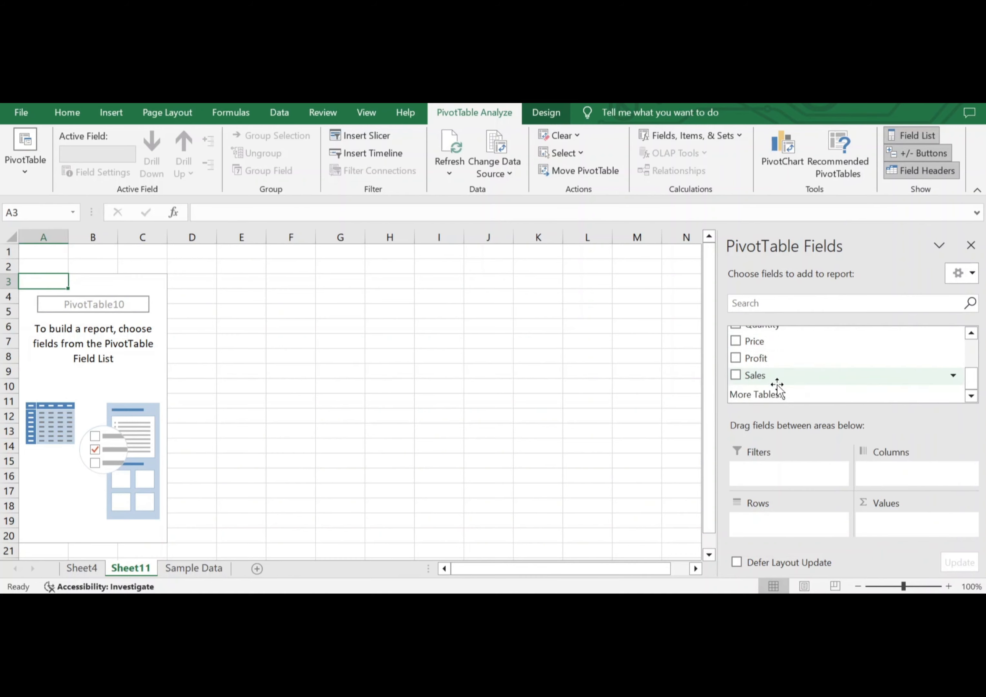
{"action": "scroll", "coordinate": [776, 384], "scroll_direction": "up", "scroll_amount": 2}
{"action": "scroll", "coordinate": [777, 384], "scroll_direction": "up", "scroll_amount": 2}
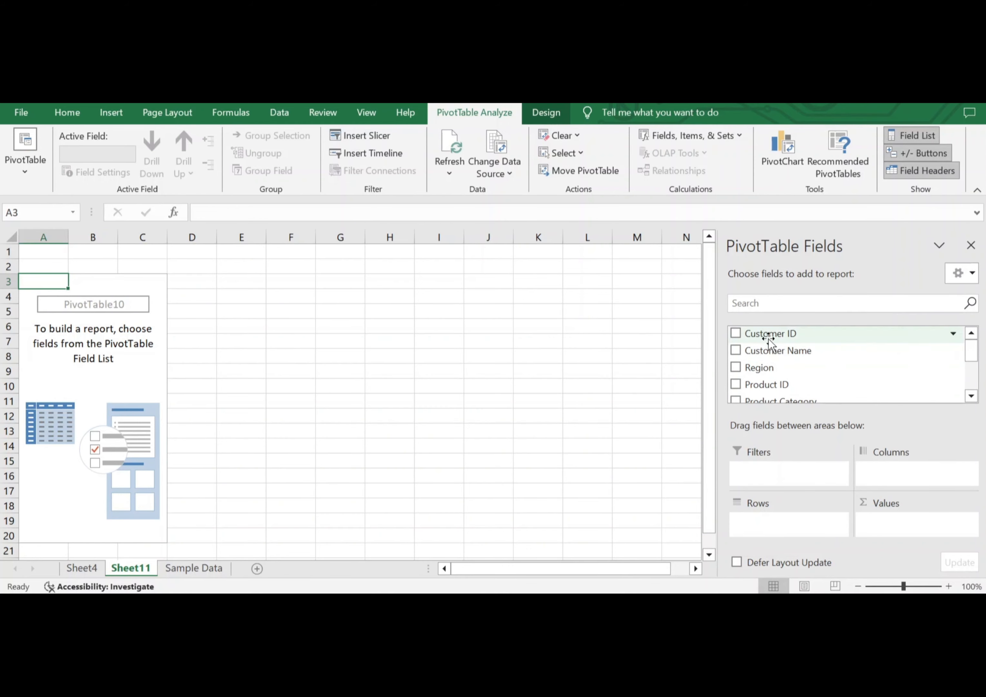
{"action": "left_click", "coordinate": [737, 335]}
{"action": "scroll", "coordinate": [788, 374], "scroll_direction": "down", "scroll_amount": 3}
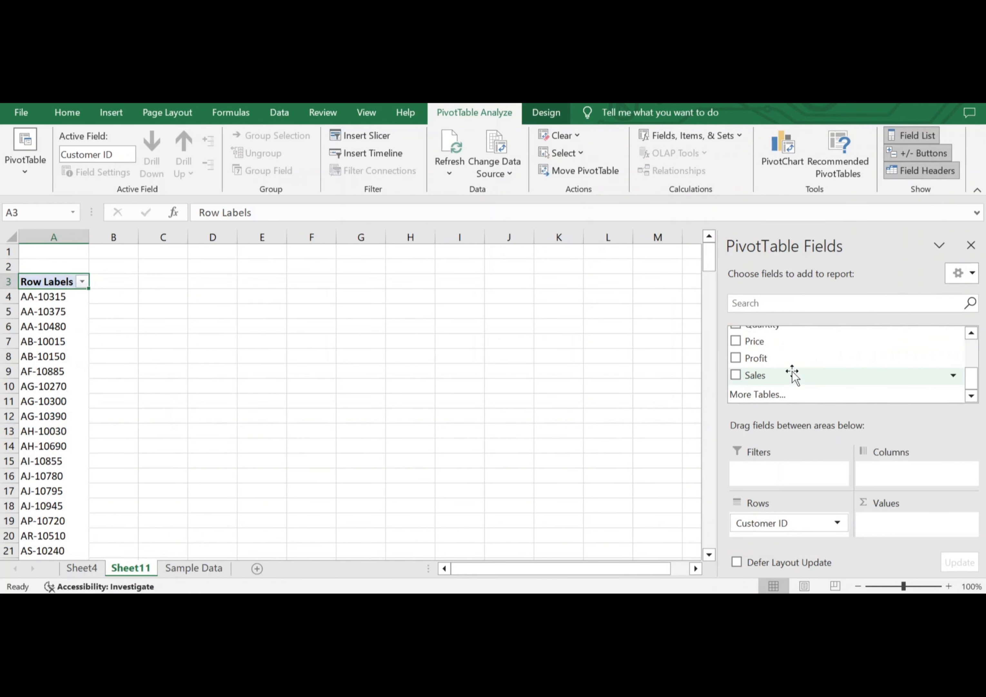
{"action": "left_click", "coordinate": [735, 375]}
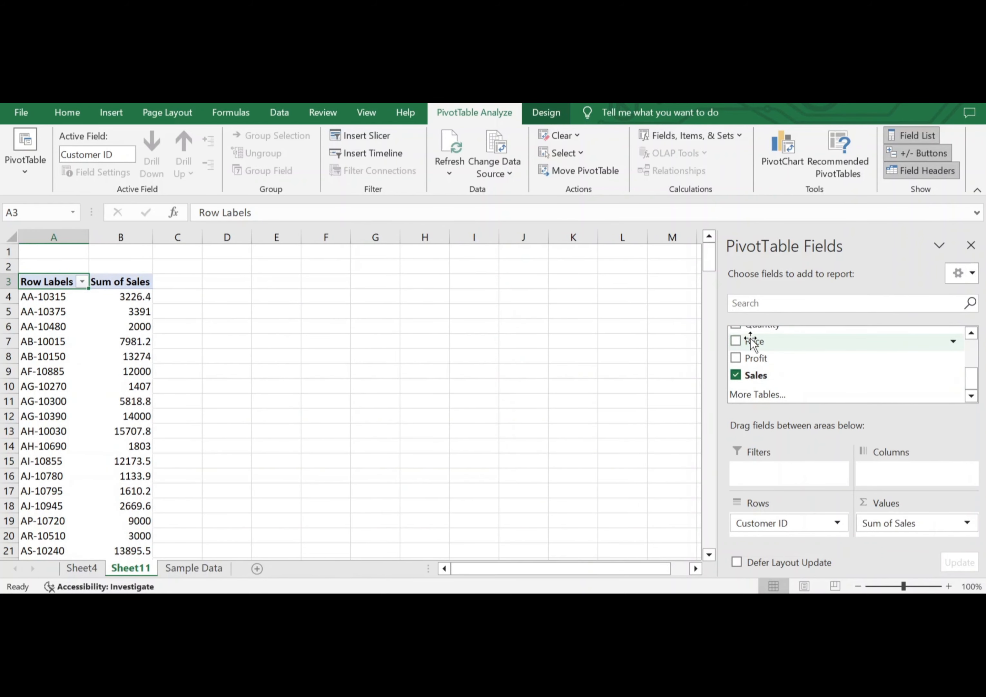
{"action": "left_click", "coordinate": [736, 327]}
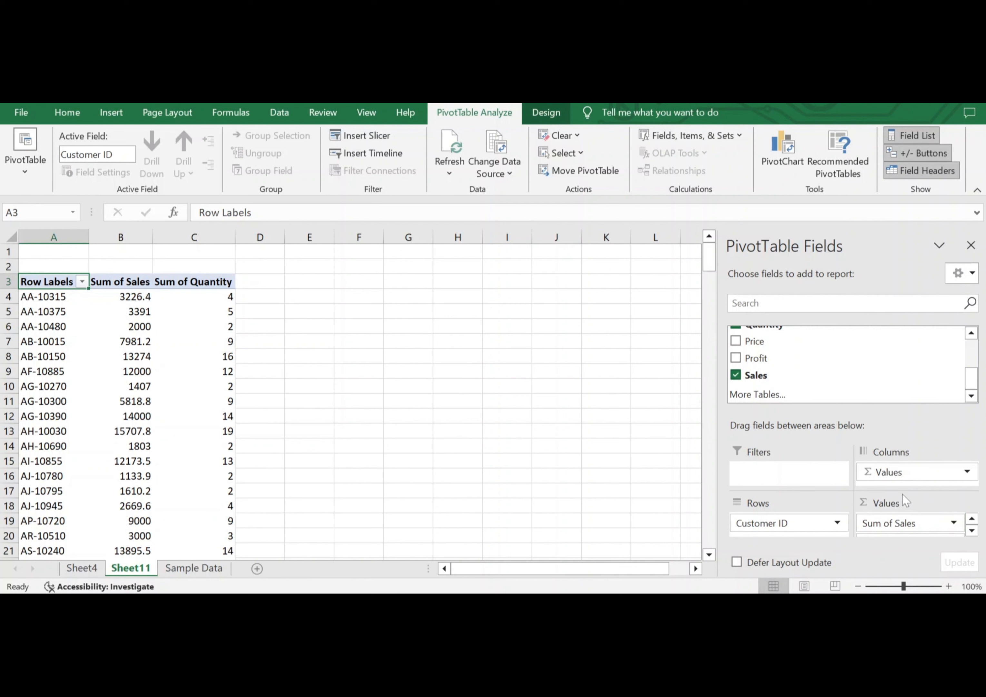
Examine the calculation types for the Sum of Sales field and the options for a Sum of Quantity value.
{"action": "left_click", "coordinate": [954, 523]}
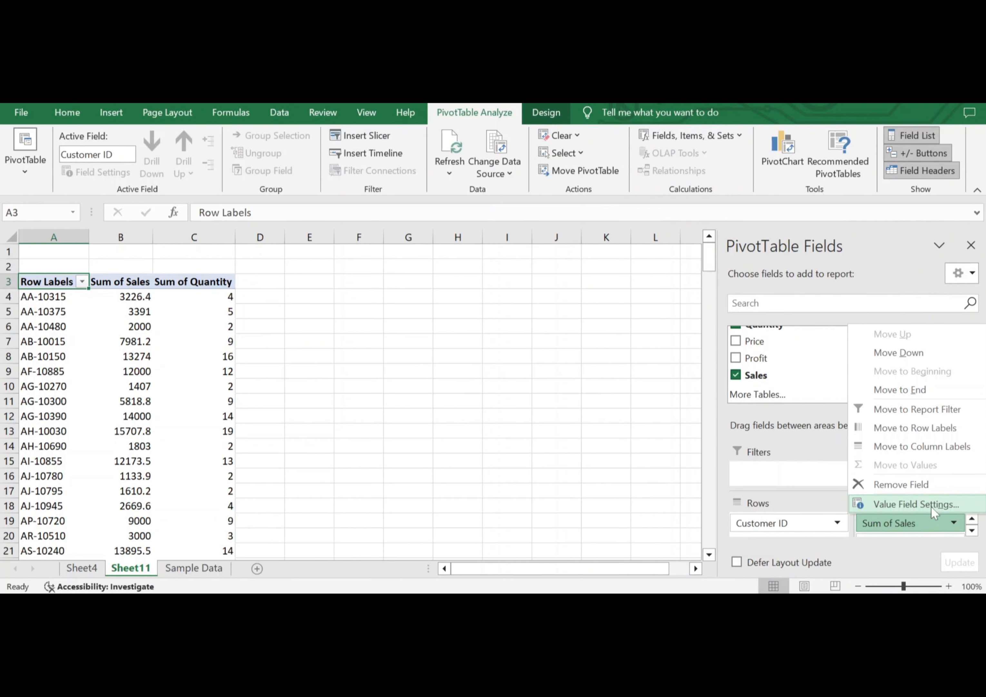
{"action": "left_click", "coordinate": [932, 508]}
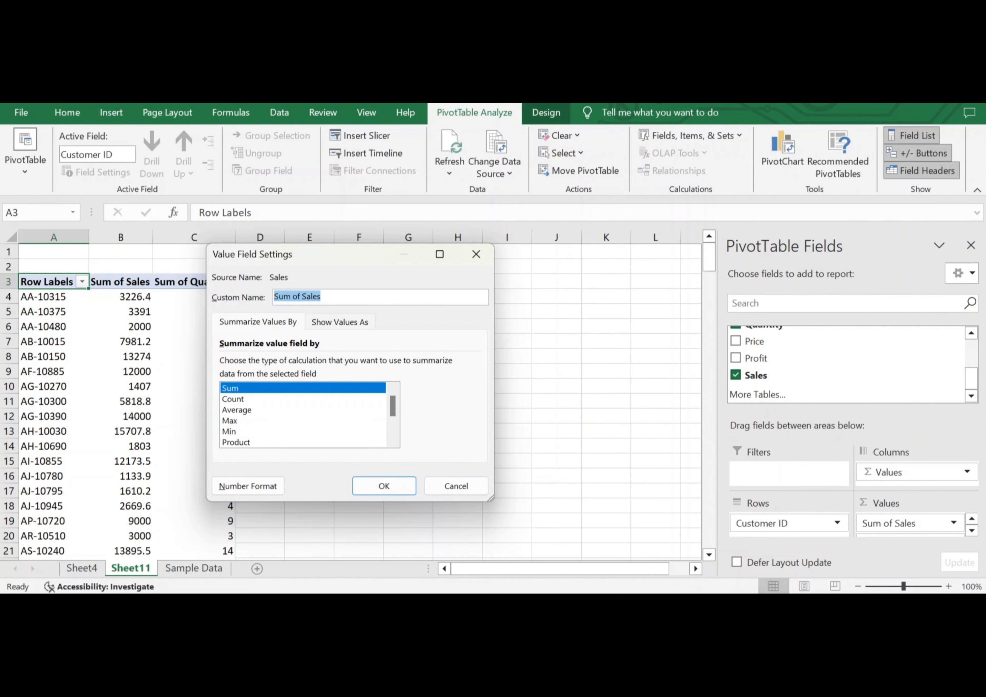
{"action": "left_click", "coordinate": [490, 257]}
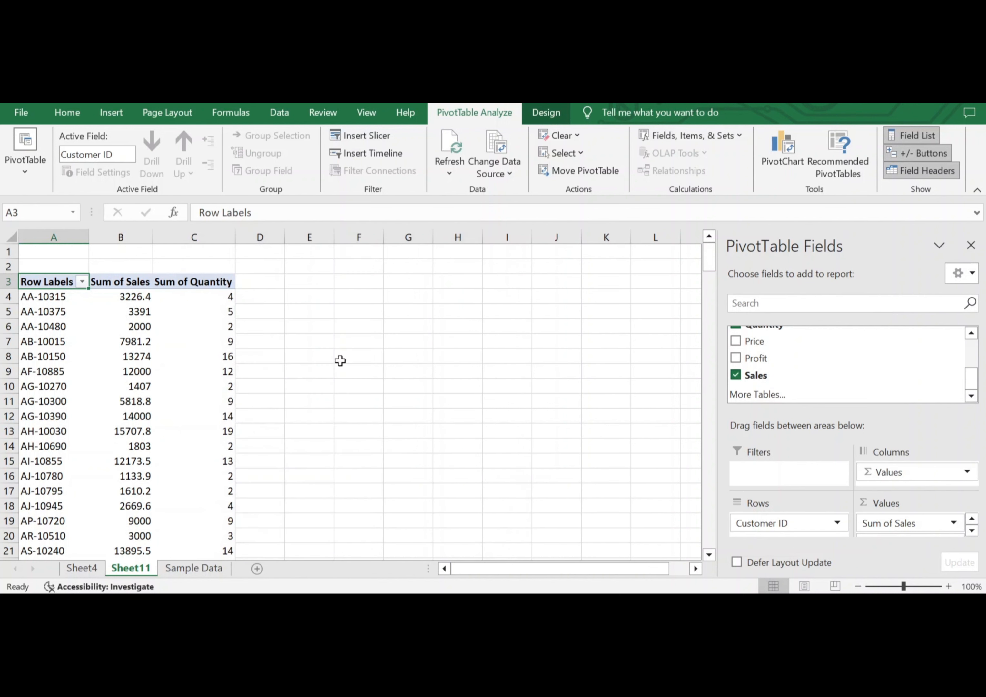
{"action": "left_click", "coordinate": [214, 300]}
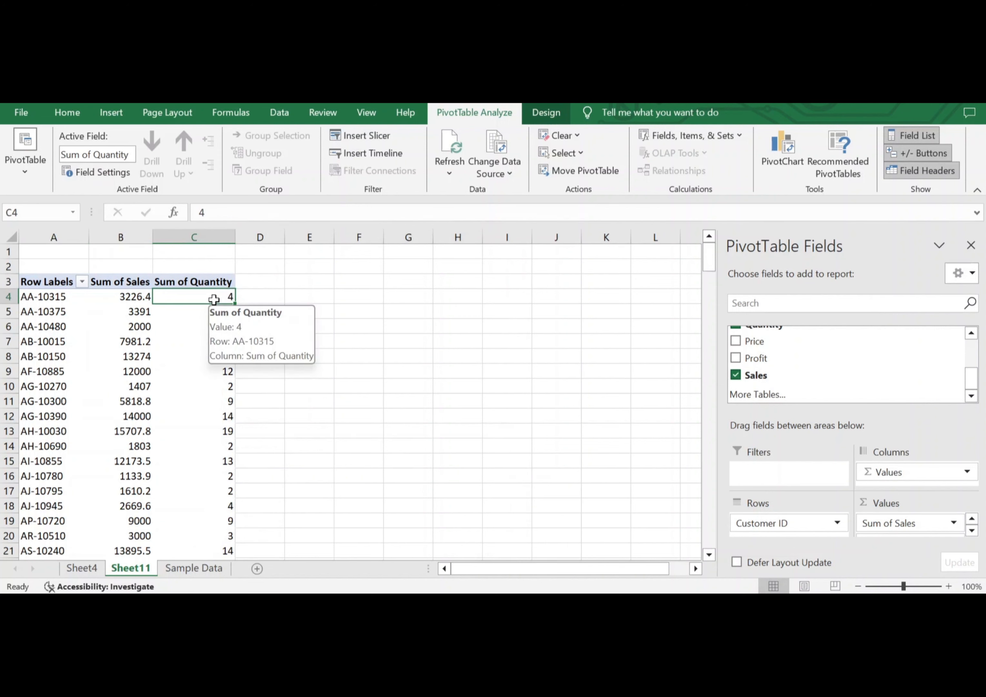
{"action": "right_click", "coordinate": [218, 299]}
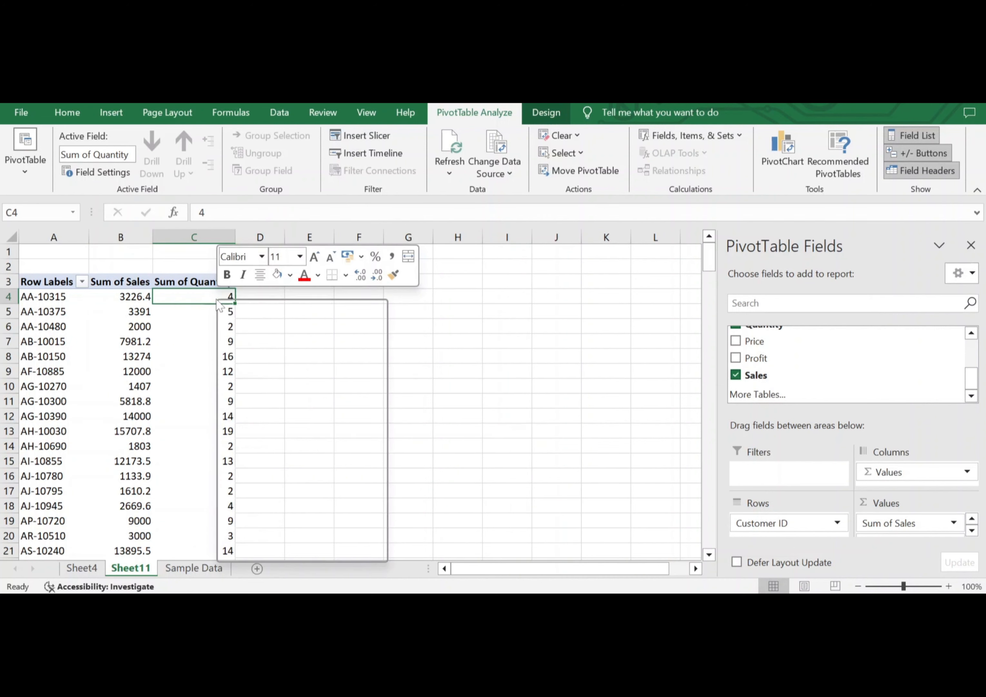
{"action": "mouse_move", "coordinate": [345, 455]}
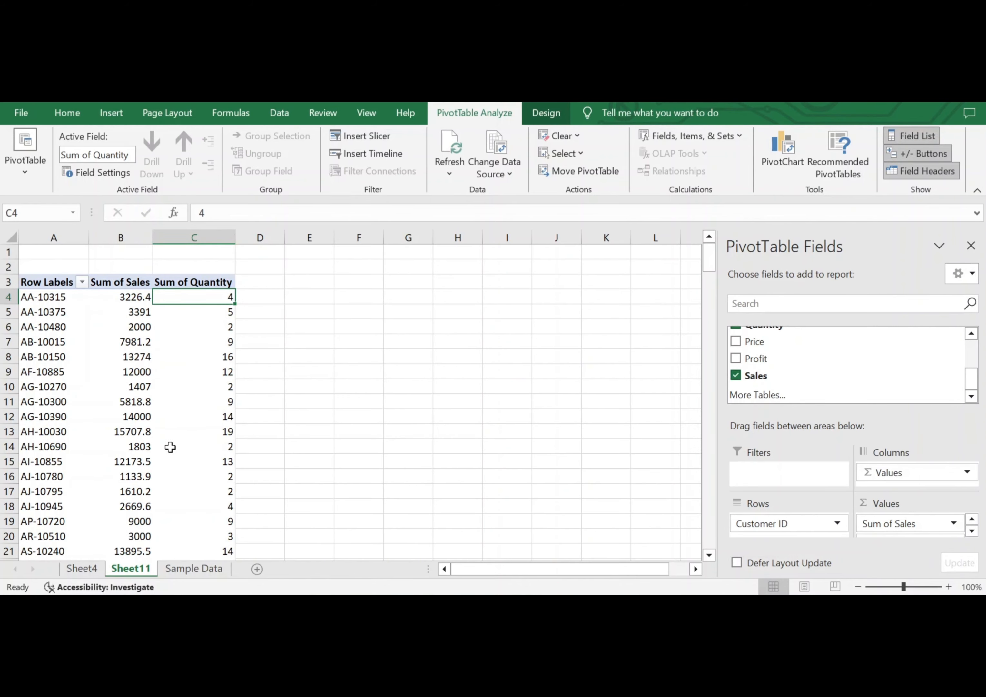
Append a new row 519 to the Sample Data table by copying the record in row 517.
{"action": "left_click", "coordinate": [199, 572]}
{"action": "left_click", "coordinate": [298, 477]}
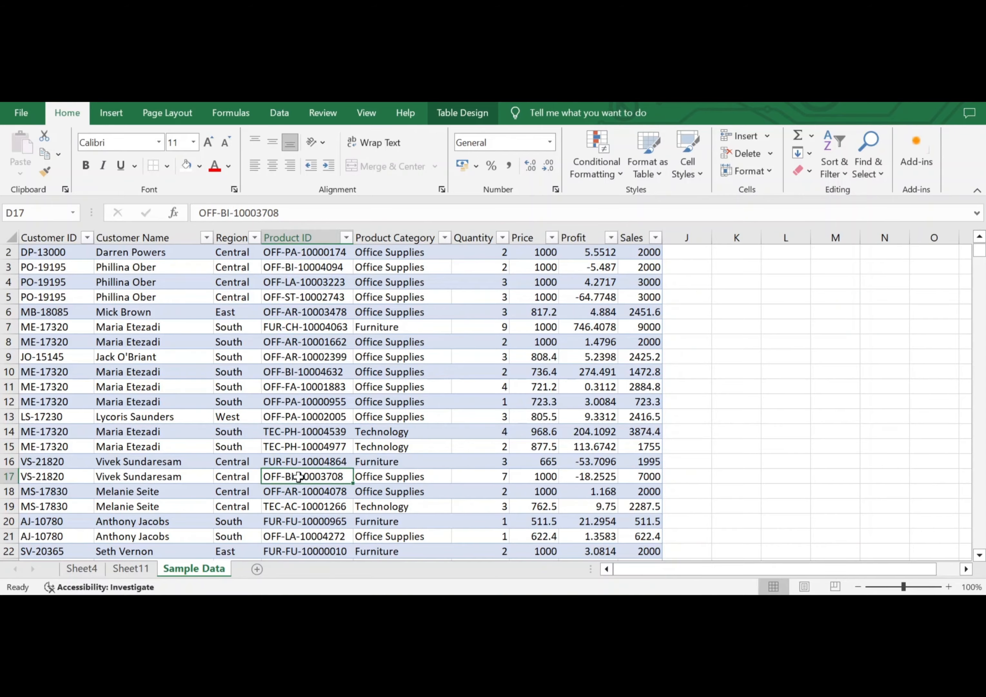
{"action": "scroll", "coordinate": [299, 476], "scroll_direction": "down", "scroll_amount": 20}
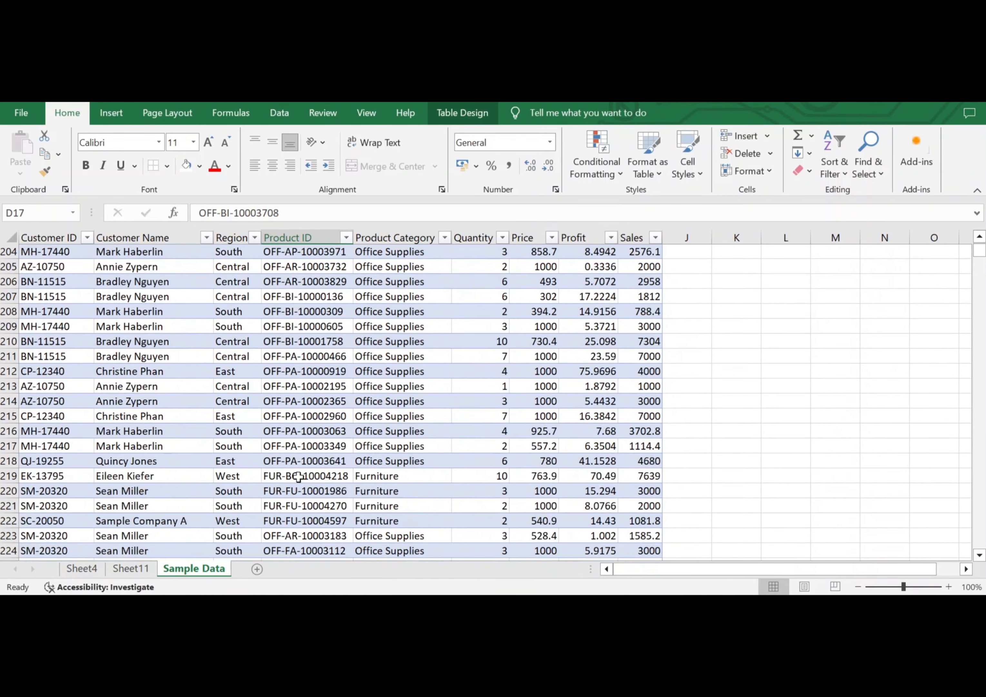
{"action": "scroll", "coordinate": [299, 477], "scroll_direction": "down", "scroll_amount": 20}
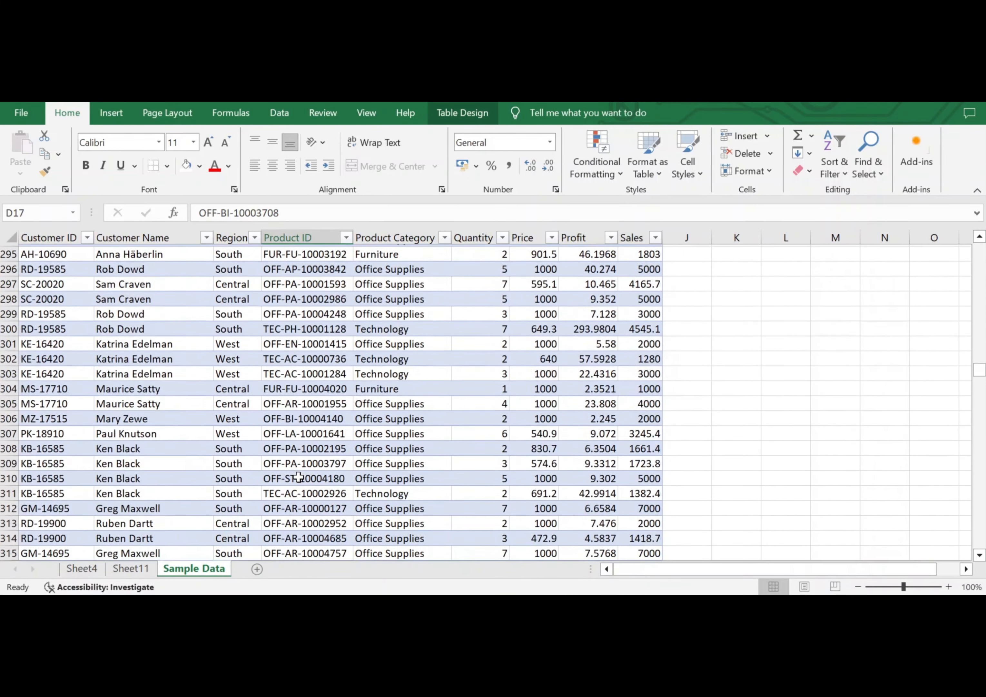
{"action": "scroll", "coordinate": [298, 476], "scroll_direction": "down", "scroll_amount": 20}
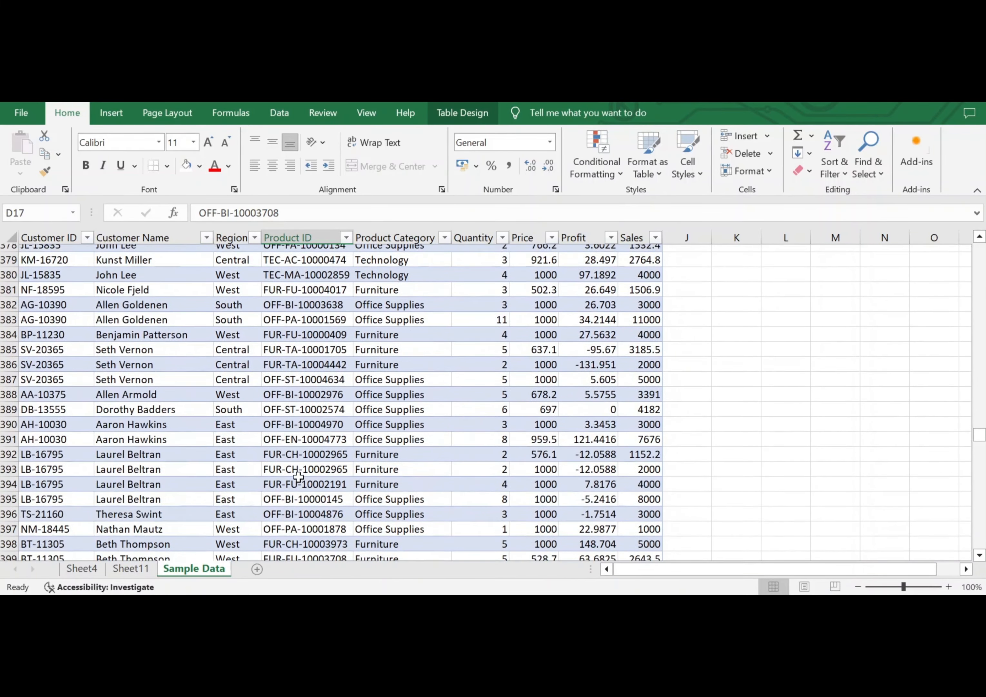
{"action": "scroll", "coordinate": [298, 476], "scroll_direction": "down", "scroll_amount": 20}
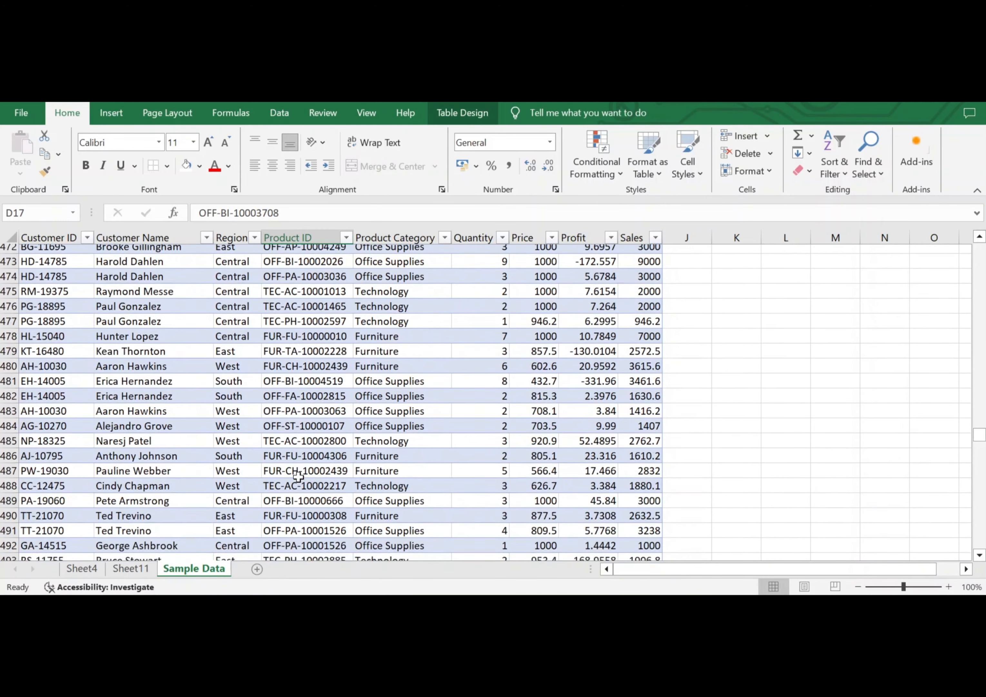
{"action": "scroll", "coordinate": [298, 476], "scroll_direction": "down", "scroll_amount": 3}
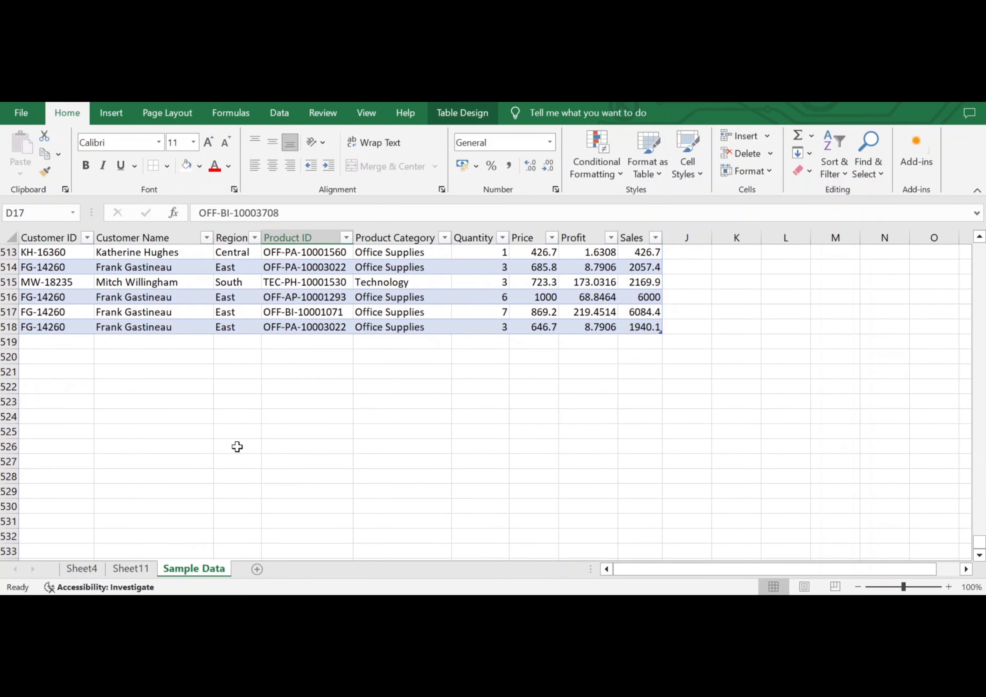
{"action": "left_click", "coordinate": [43, 340]}
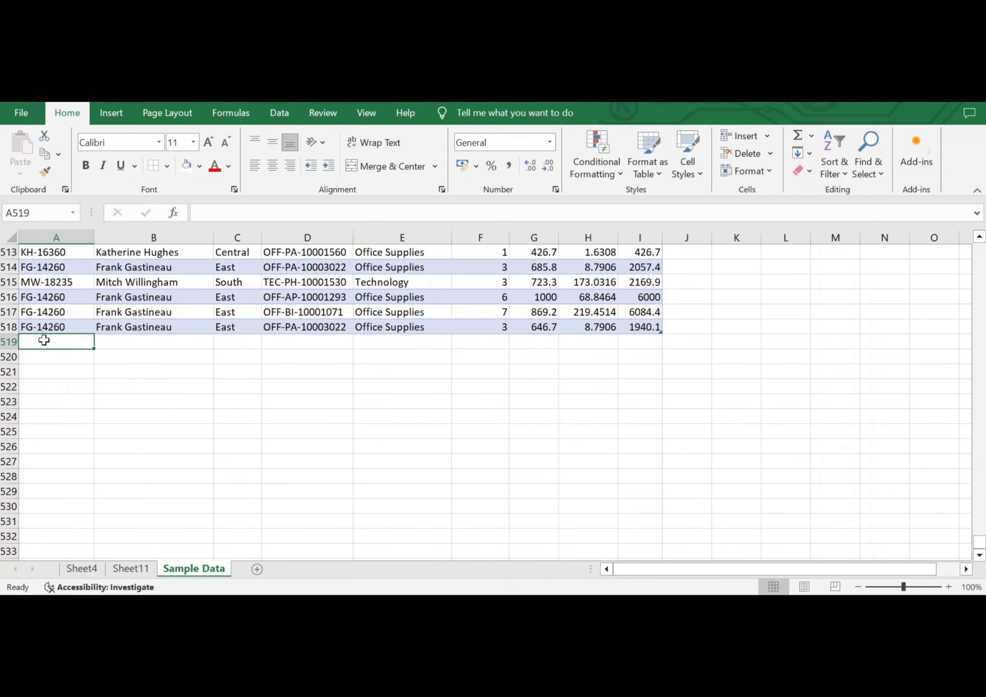
{"action": "left_click", "coordinate": [25, 319]}
{"action": "key", "text": "ctrl+c"}
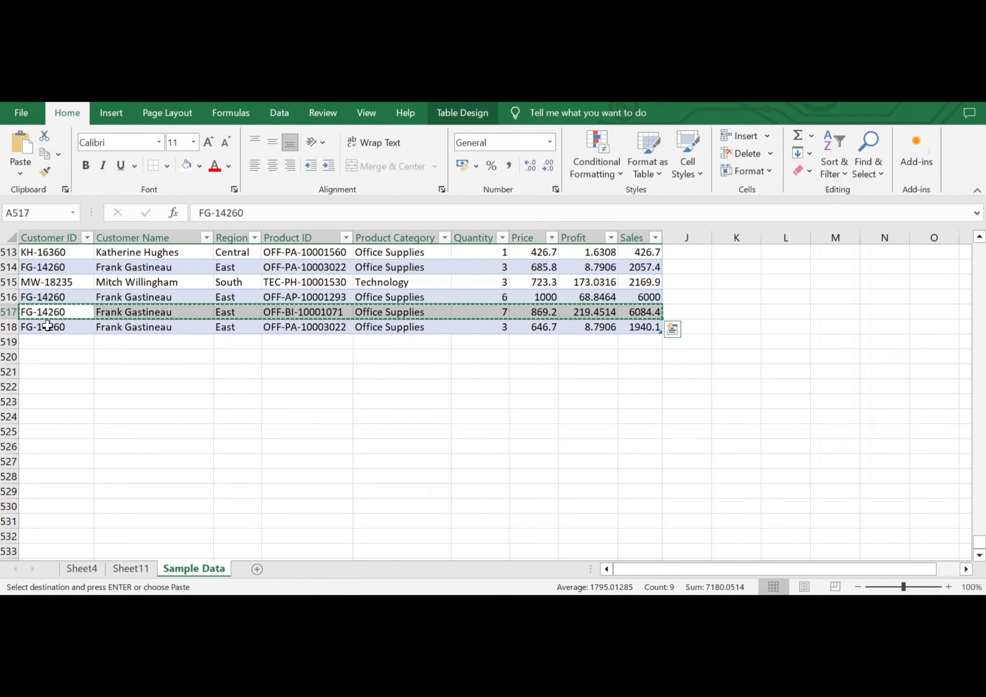
{"action": "left_click", "coordinate": [54, 346]}
{"action": "key", "text": "ctrl+v"}
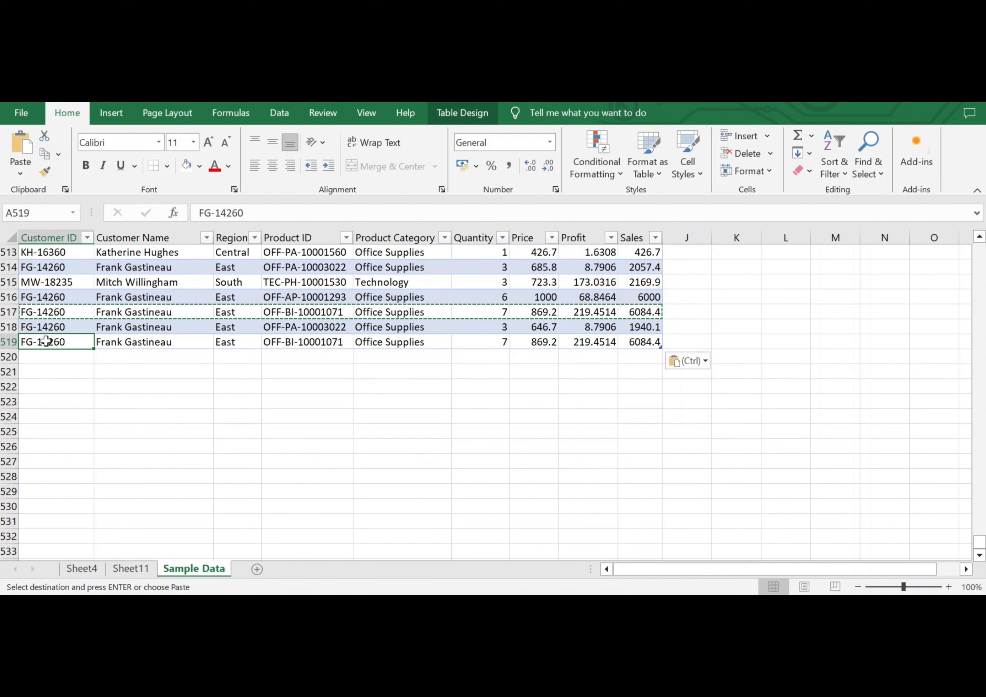
Enter a new customer ID in row 519 and set that row's Sales value to 2000.
{"action": "type", "text": "PM1234"}
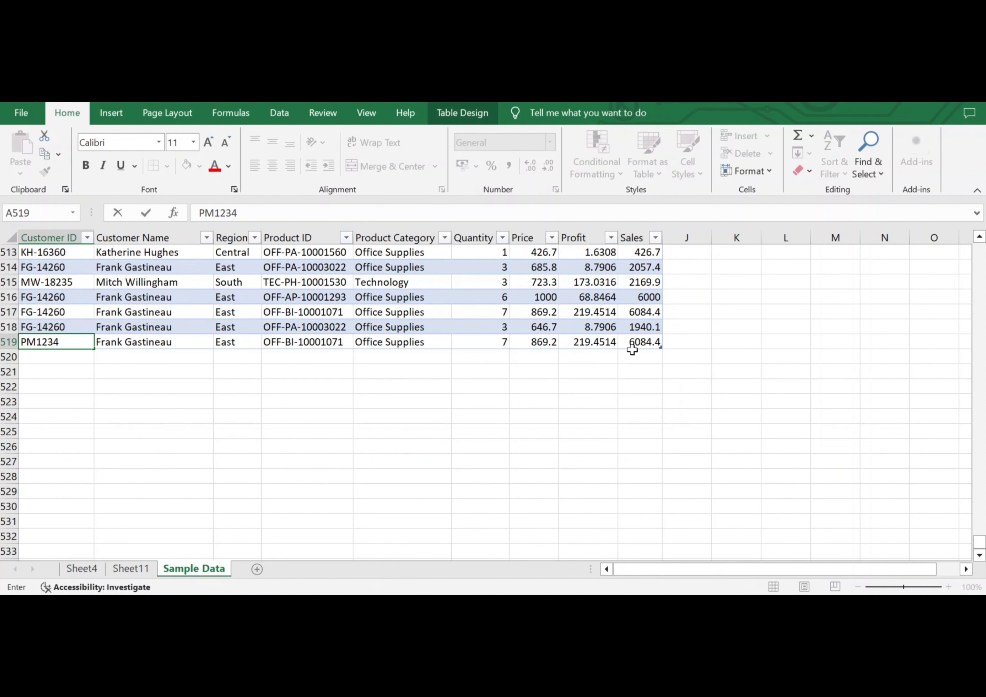
{"action": "left_click", "coordinate": [643, 339]}
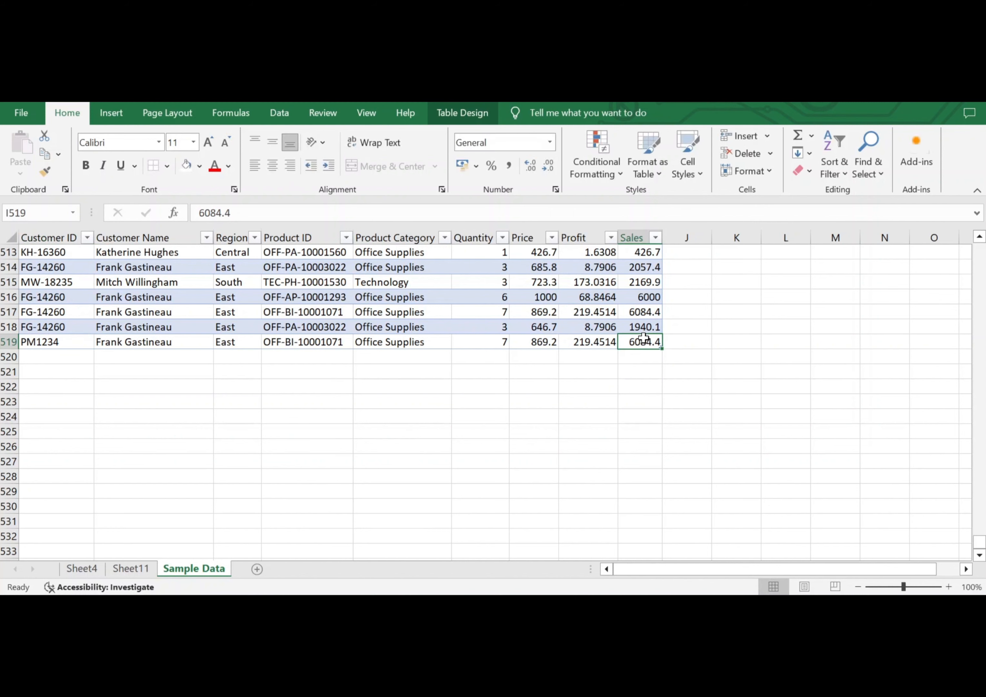
{"action": "type", "text": "2000"}
{"action": "key", "text": "Return"}
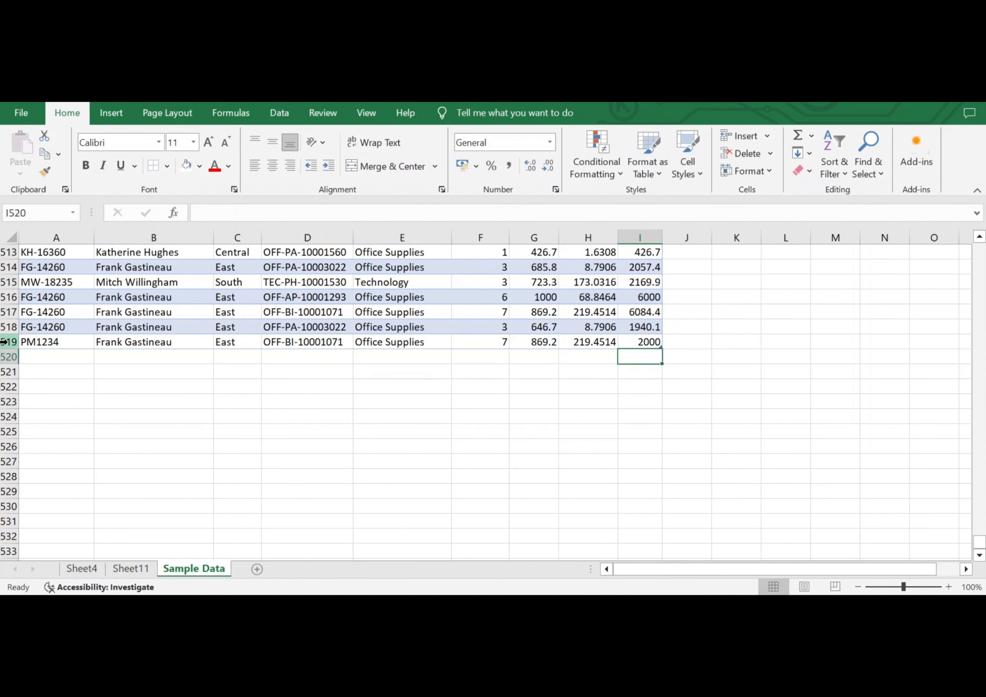
{"action": "left_click", "coordinate": [8, 342]}
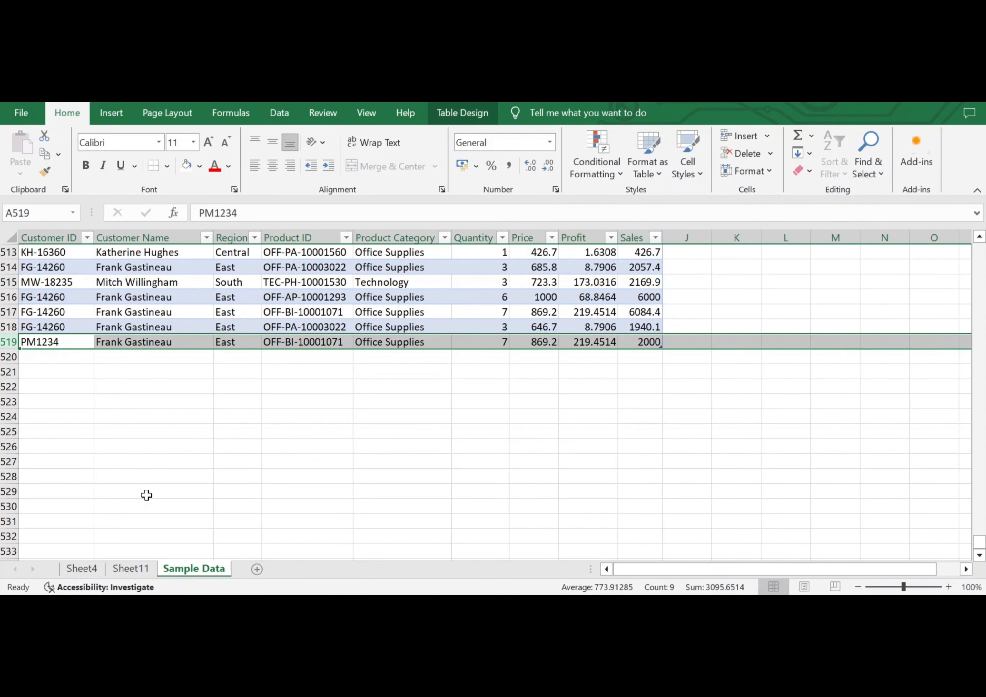
Search the PivotTable's row label filter on Sheet11 for "PM" without applying a filter.
{"action": "left_click", "coordinate": [129, 570]}
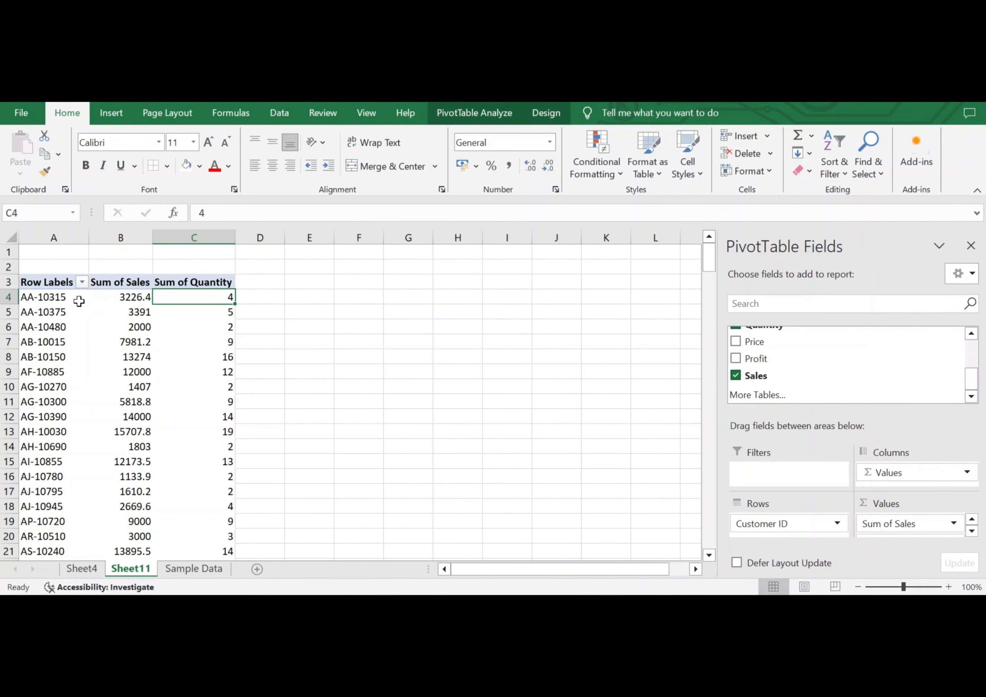
{"action": "left_click", "coordinate": [82, 282]}
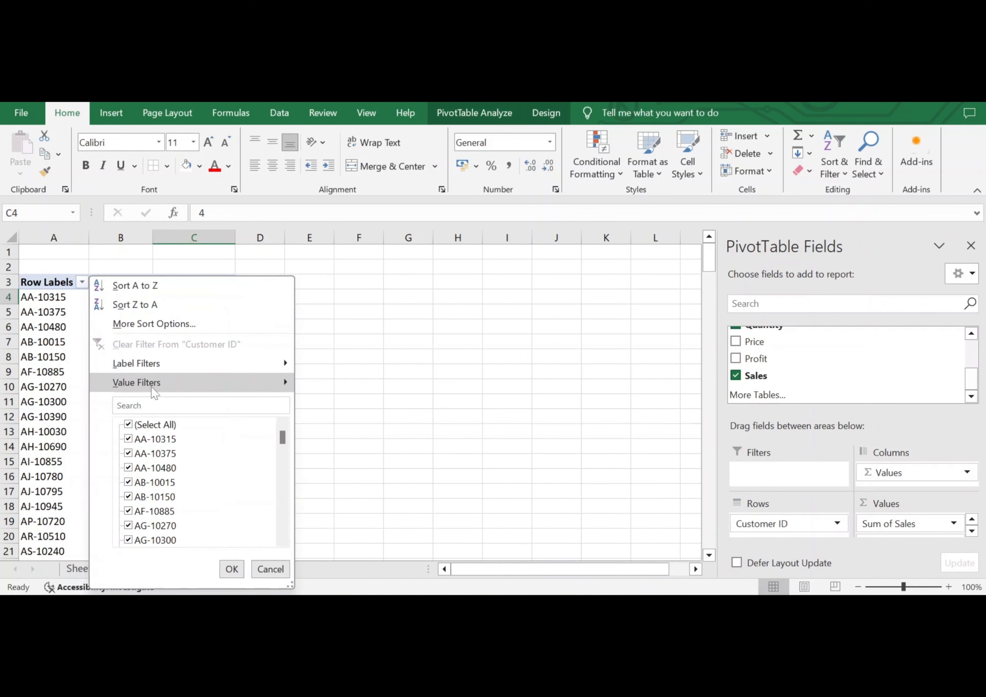
{"action": "left_click", "coordinate": [157, 406]}
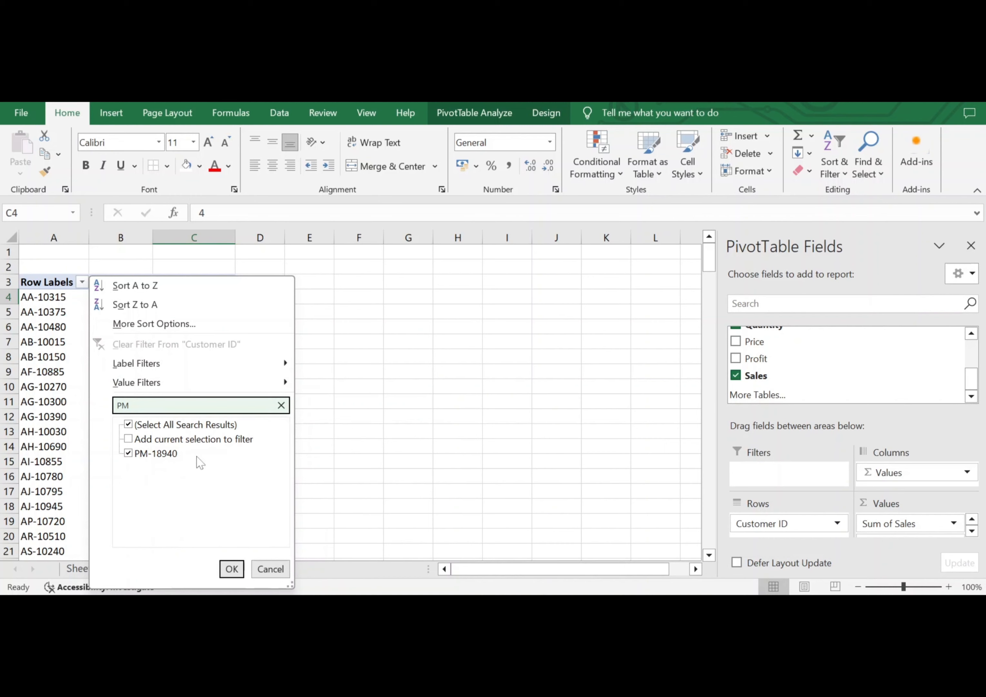
{"action": "left_click", "coordinate": [270, 568]}
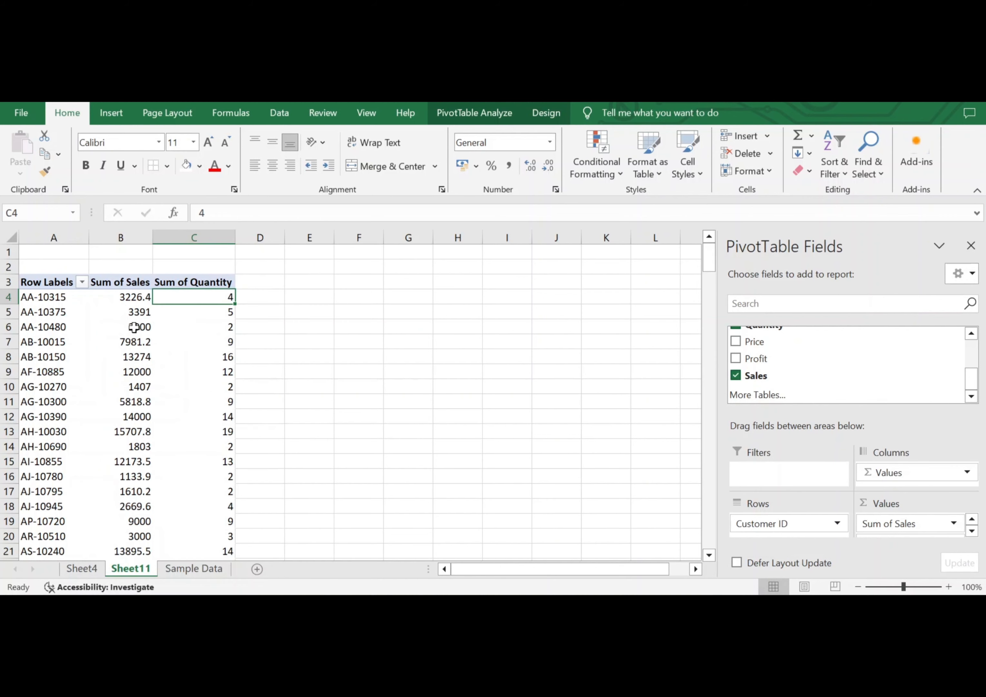
Refresh the PivotTable on Sheet11 so it takes in the row added to the source table.
{"action": "left_click", "coordinate": [121, 338]}
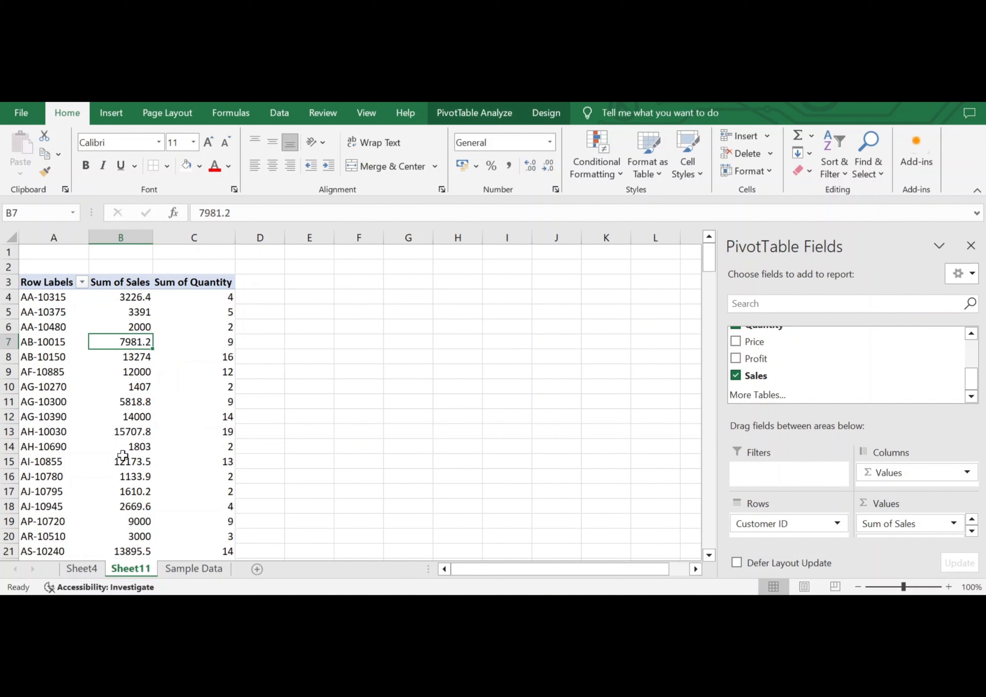
{"action": "mouse_move", "coordinate": [162, 318]}
{"action": "mouse_move", "coordinate": [135, 341]}
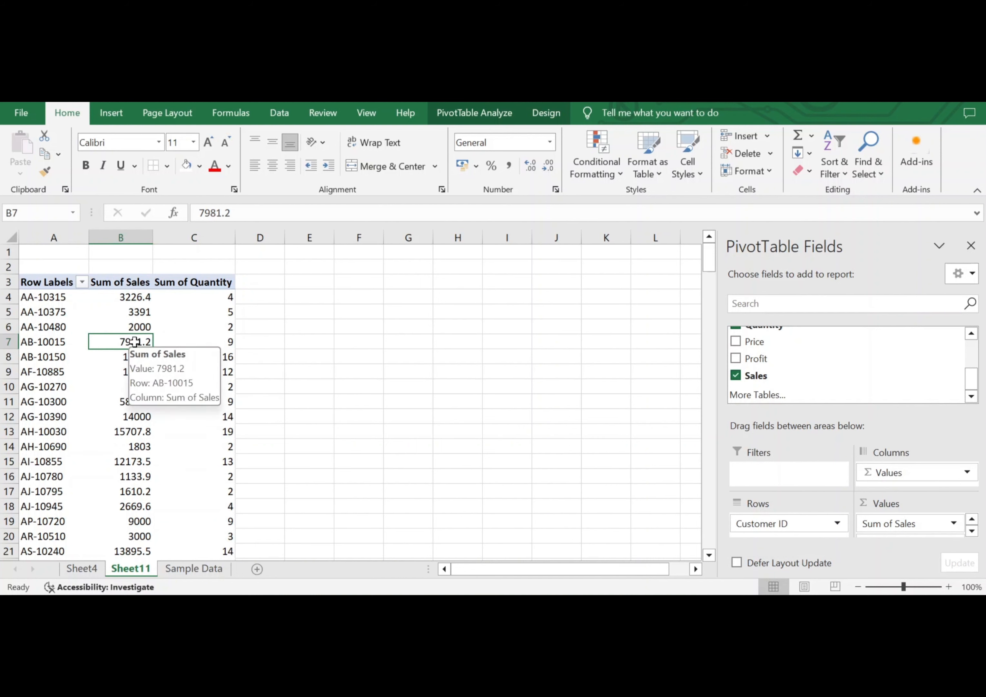
{"action": "left_click", "coordinate": [490, 108]}
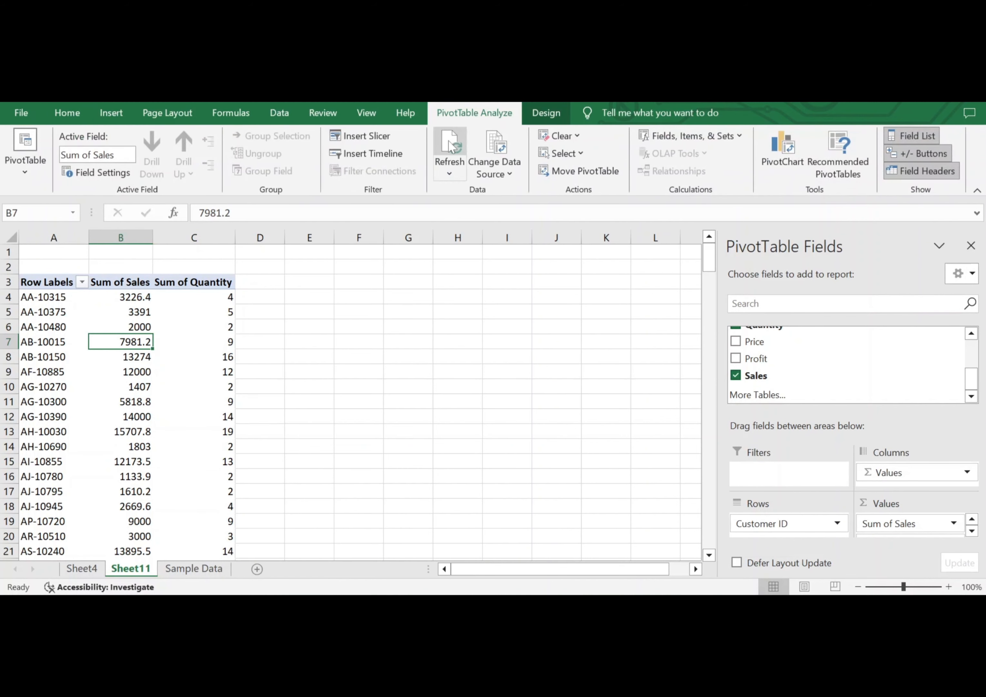
{"action": "left_click", "coordinate": [448, 171]}
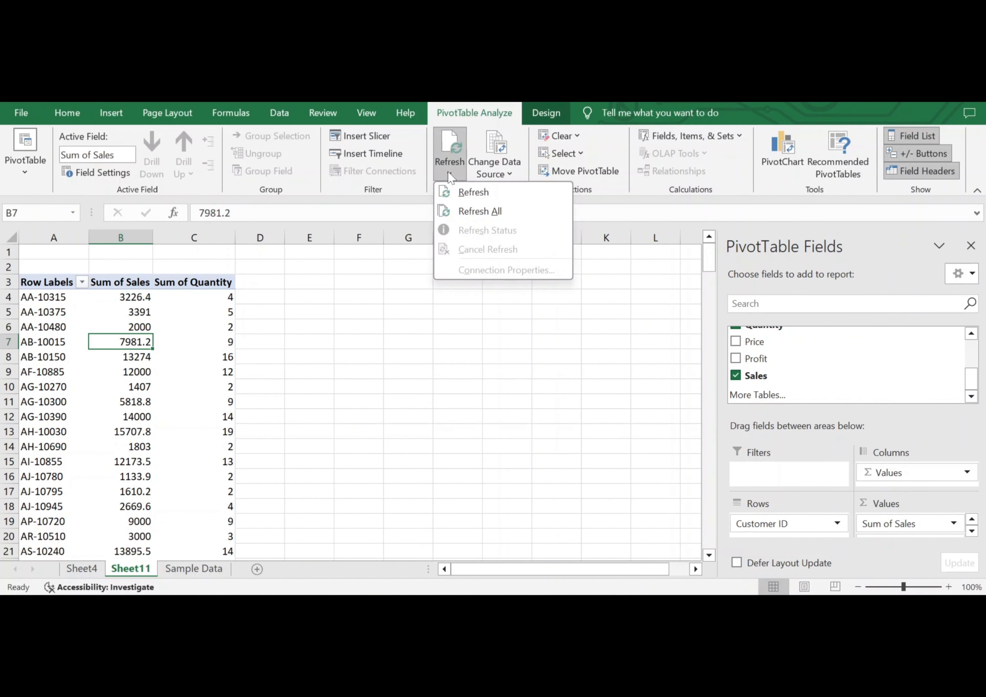
{"action": "left_click", "coordinate": [465, 191]}
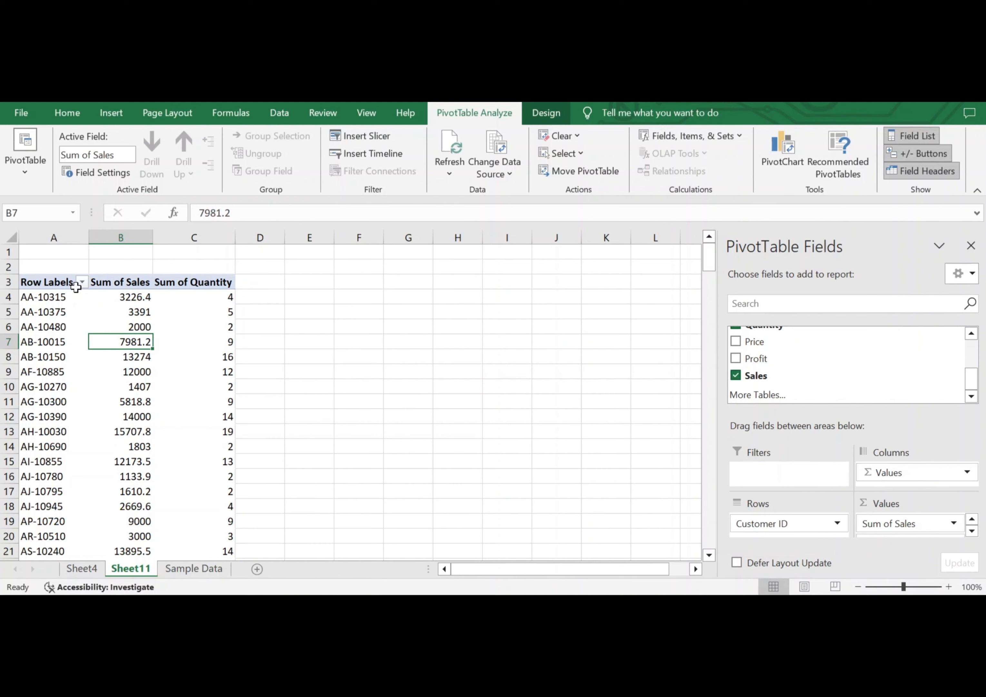
Filter the PivotTable's row labels to customer IDs matching "PM", and clear that filter from Customer ID.
{"action": "left_click", "coordinate": [81, 282]}
{"action": "left_click", "coordinate": [153, 407]}
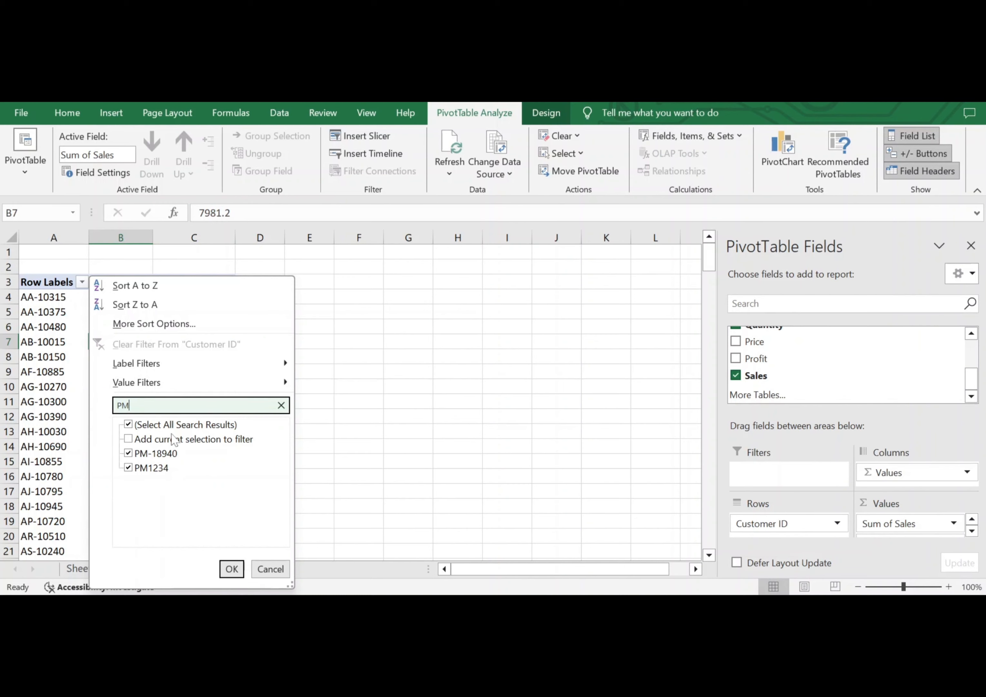
{"action": "left_click", "coordinate": [235, 570]}
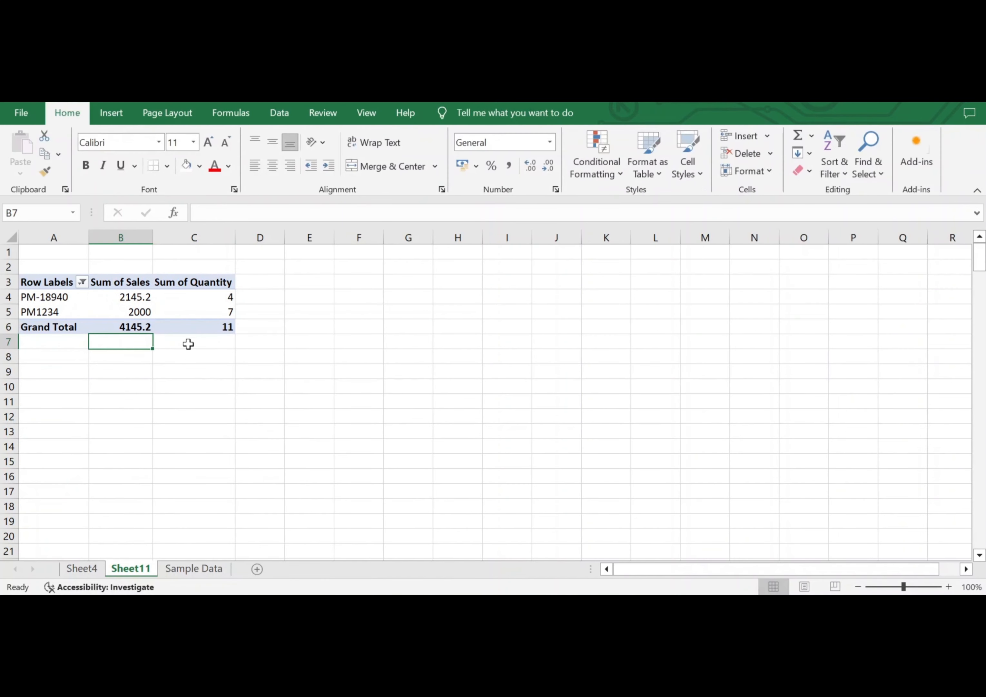
{"action": "left_click", "coordinate": [82, 282]}
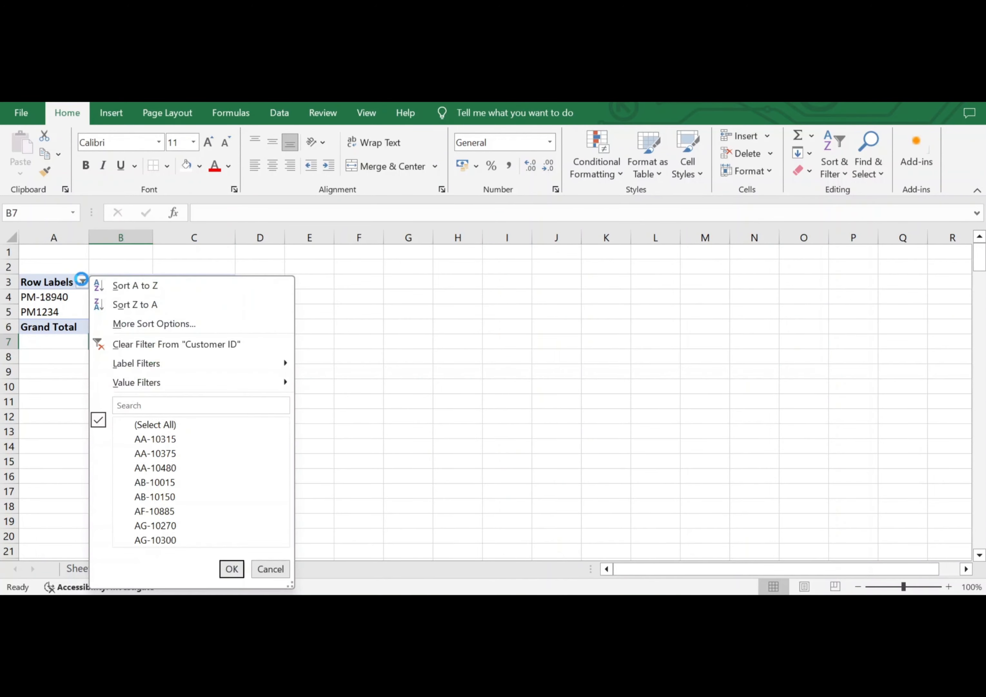
{"action": "left_click", "coordinate": [133, 344]}
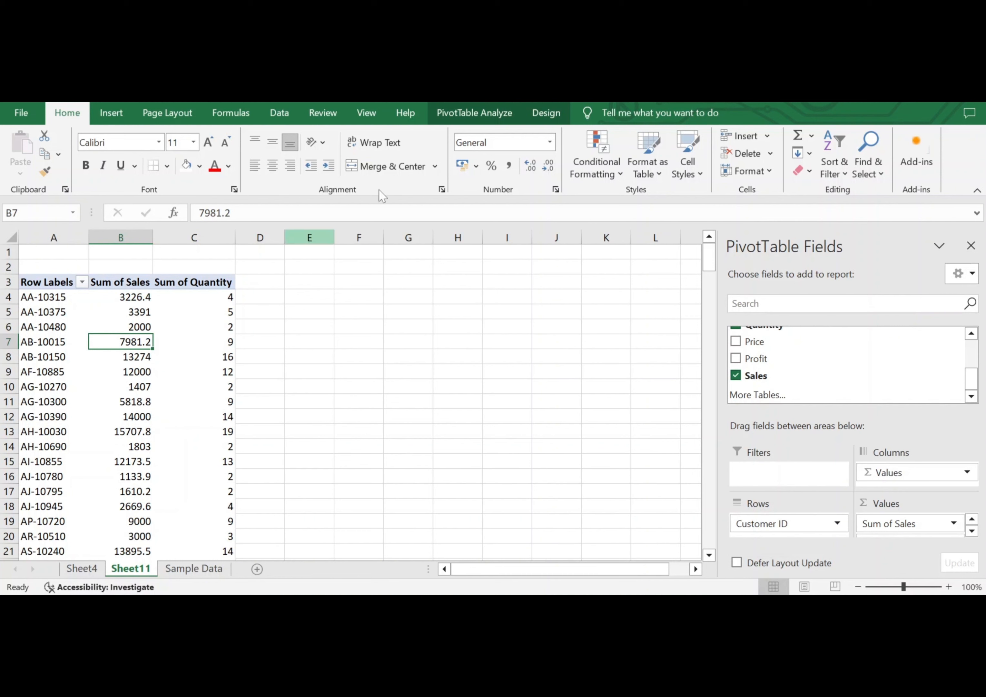
Bring up the PivotTable's refresh and data source commands.
{"action": "left_click", "coordinate": [451, 117]}
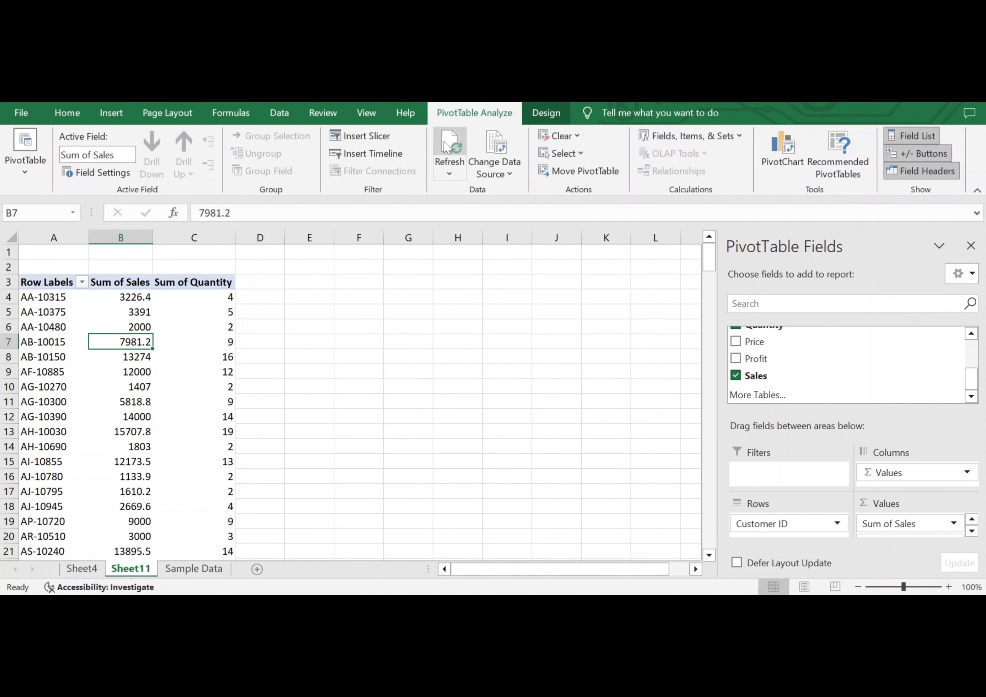